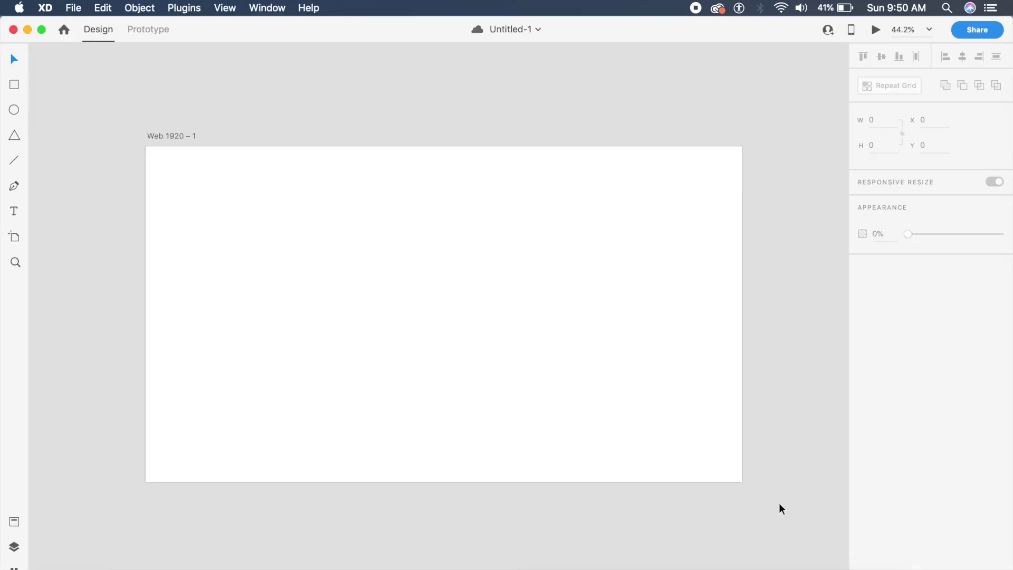
Step: Show the screenshot of a viewer's comment requesting an XD Auto-Animate versus Figma Smart Animate comparison
click(712, 560)
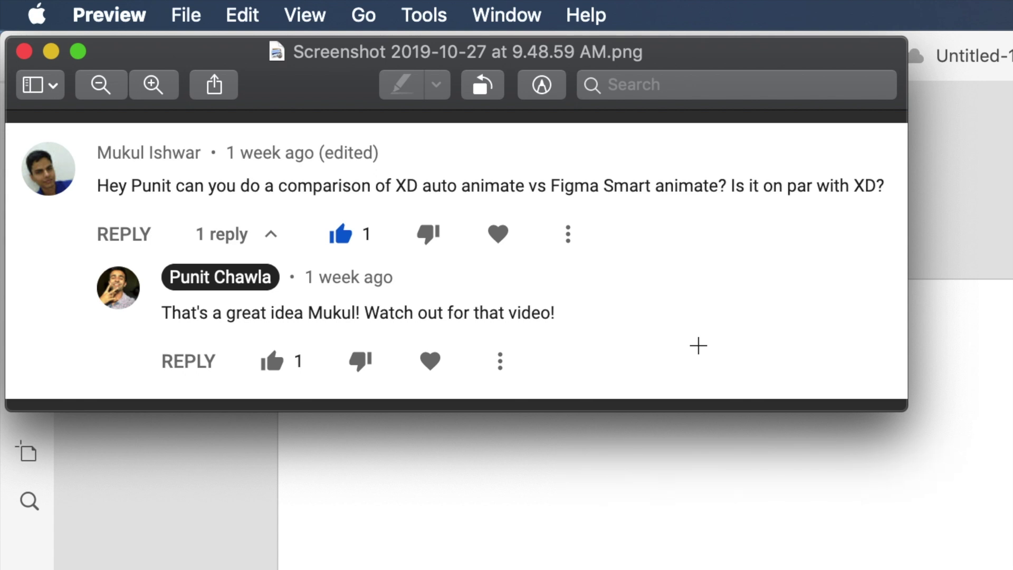
Step: Close the comment screenshot with Cmd+W to reveal the blank Web 1920 – 1 artboard
key(super+w)
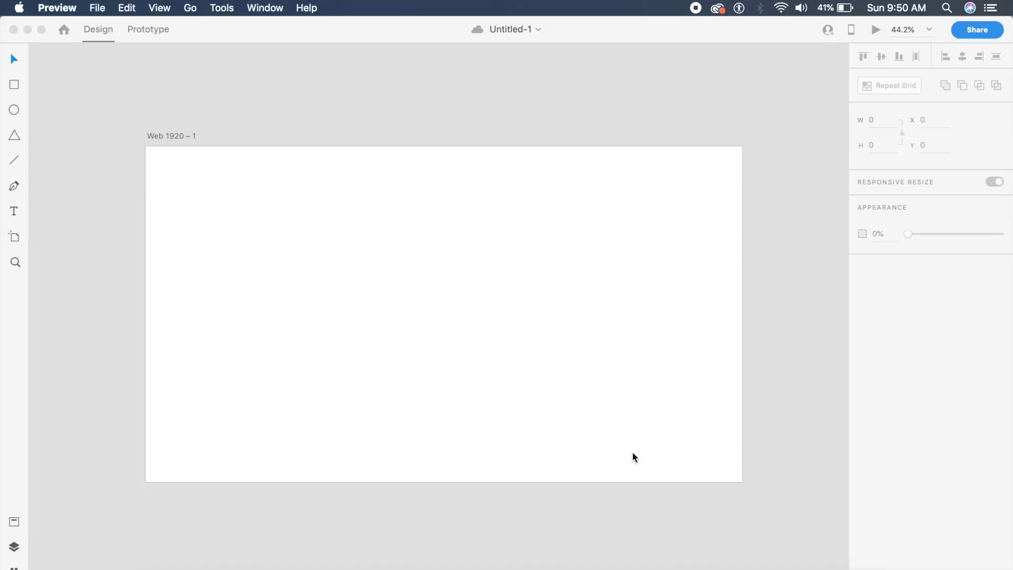
Step: Draw a borderless red (#FF4141) circle on the left of the Web 1920 – 1 artboard
click(218, 246)
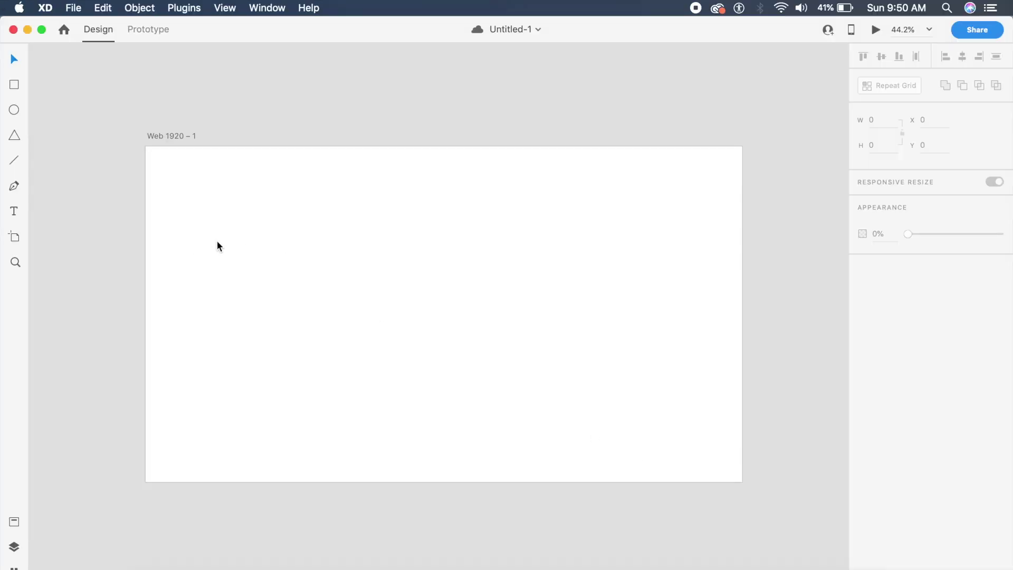
drag(218, 242, 332, 366)
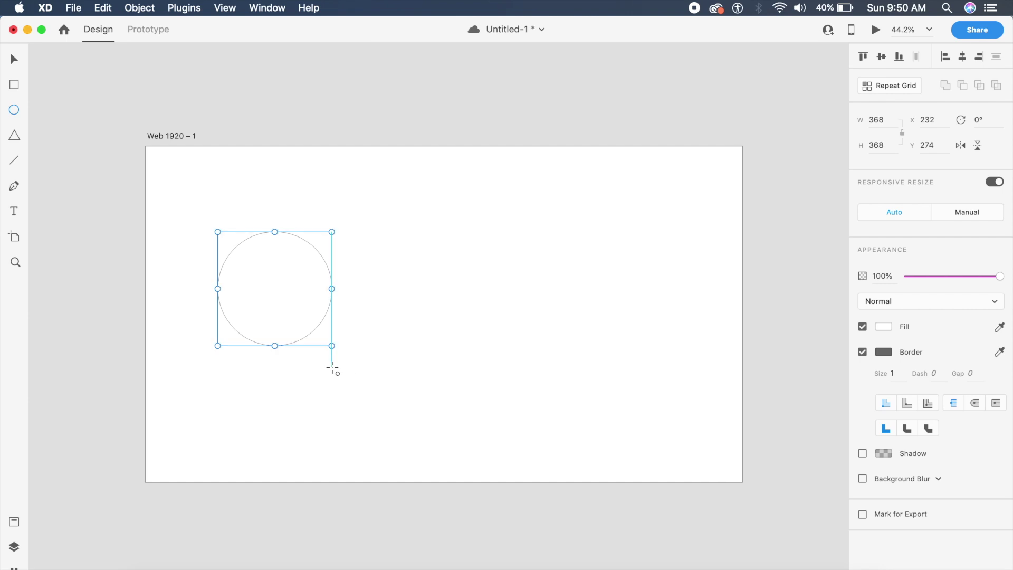
key(Escape)
drag(309, 296, 309, 321)
click(862, 352)
click(883, 326)
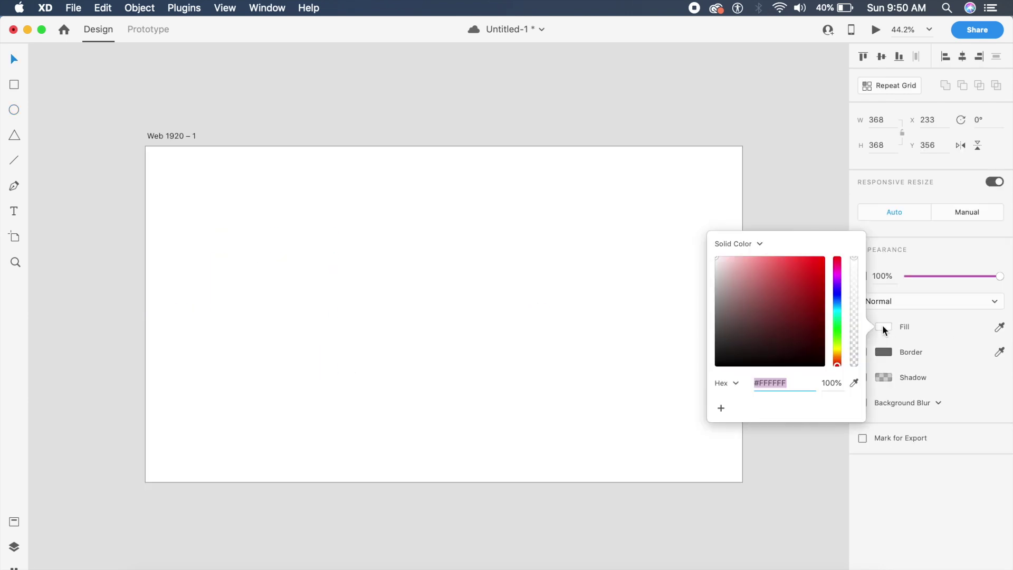
mouse_move(791, 263)
mouse_down()
mouse_move(775, 268)
mouse_move(791, 244)
mouse_up()
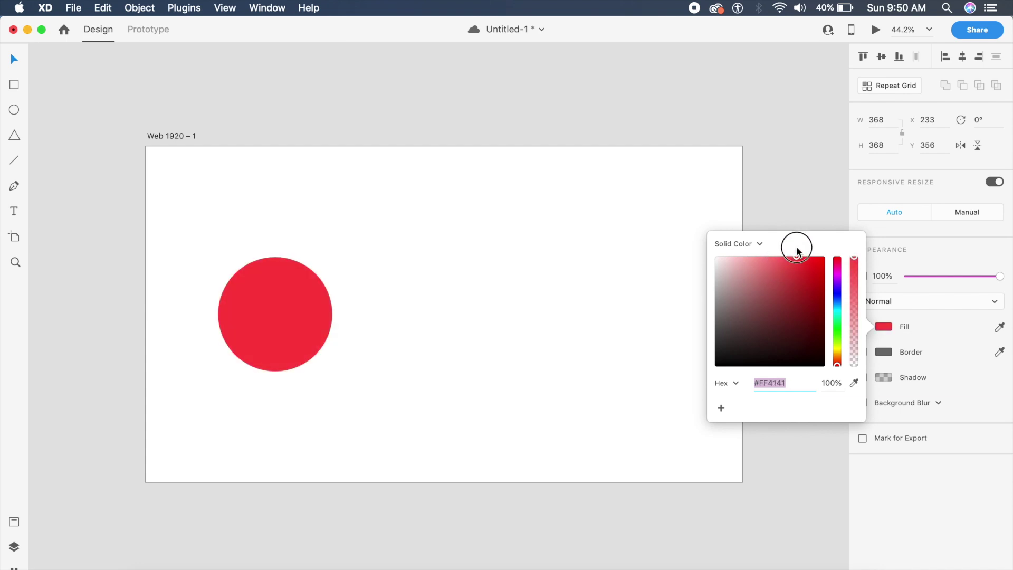
click(467, 328)
Step: Duplicate the artboard as Web 1920 – 2, shift its circle right and make it purple
click(467, 324)
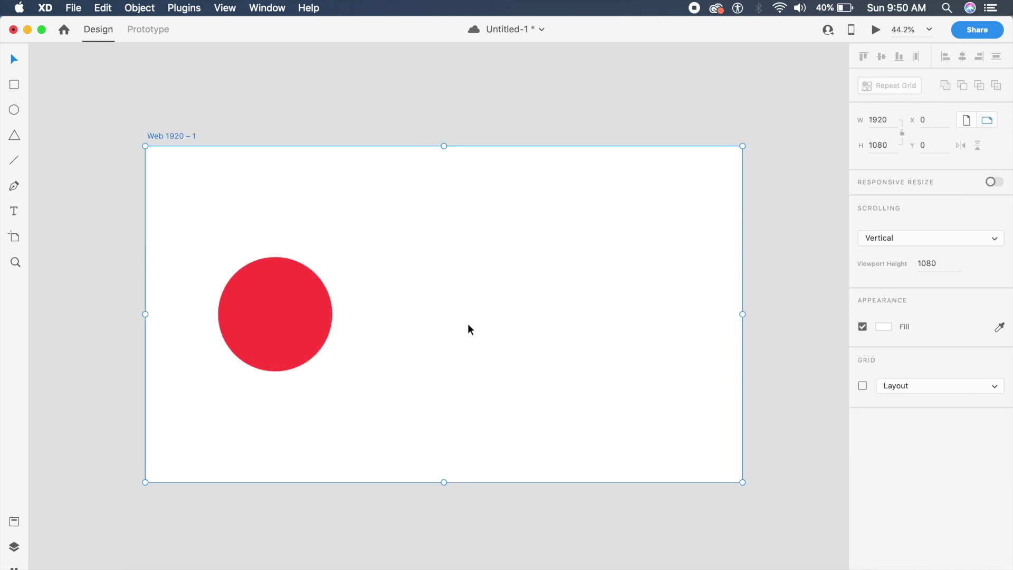
key(super+d)
drag(253, 331, 563, 367)
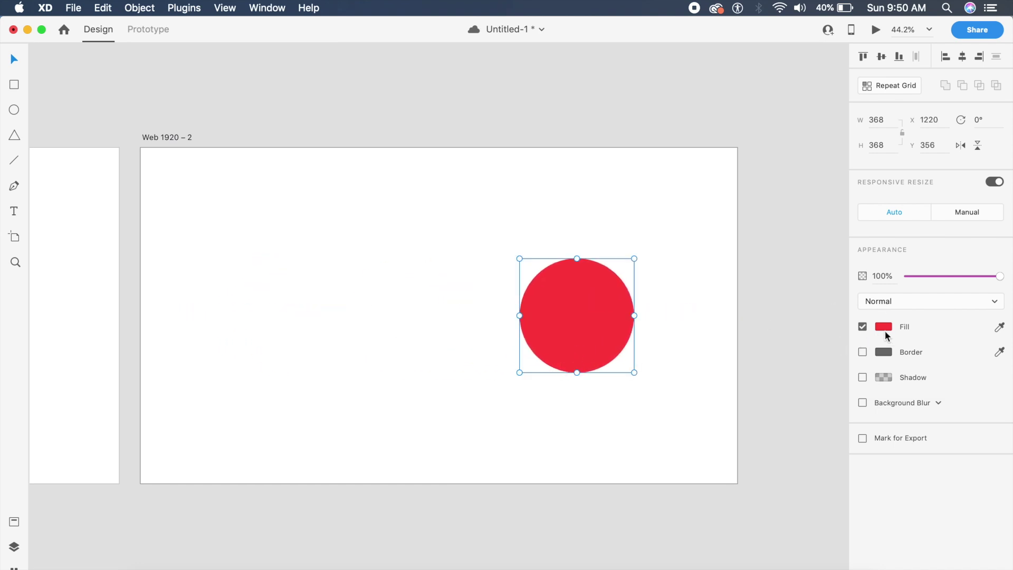
click(884, 327)
drag(836, 289, 834, 287)
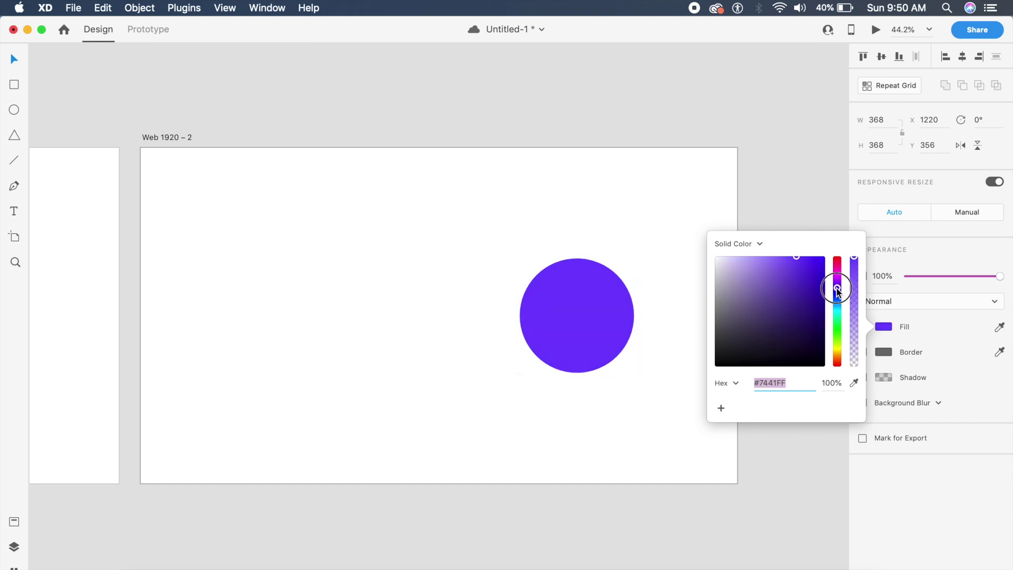
click(570, 169)
Step: Create an iMac frame in Figma with a 234×234 red (FD3D3D) circle on the left
click(578, 566)
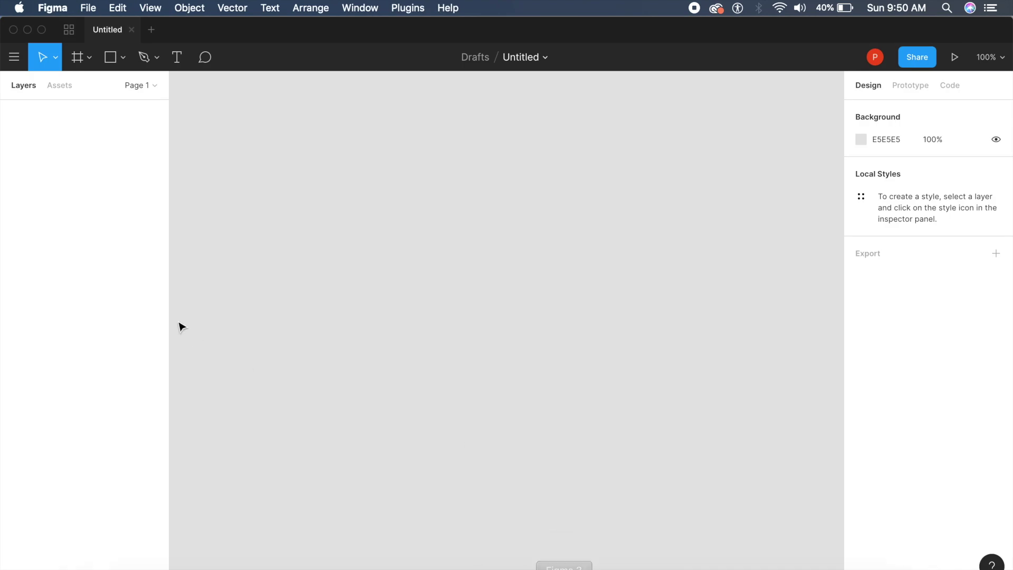
click(79, 56)
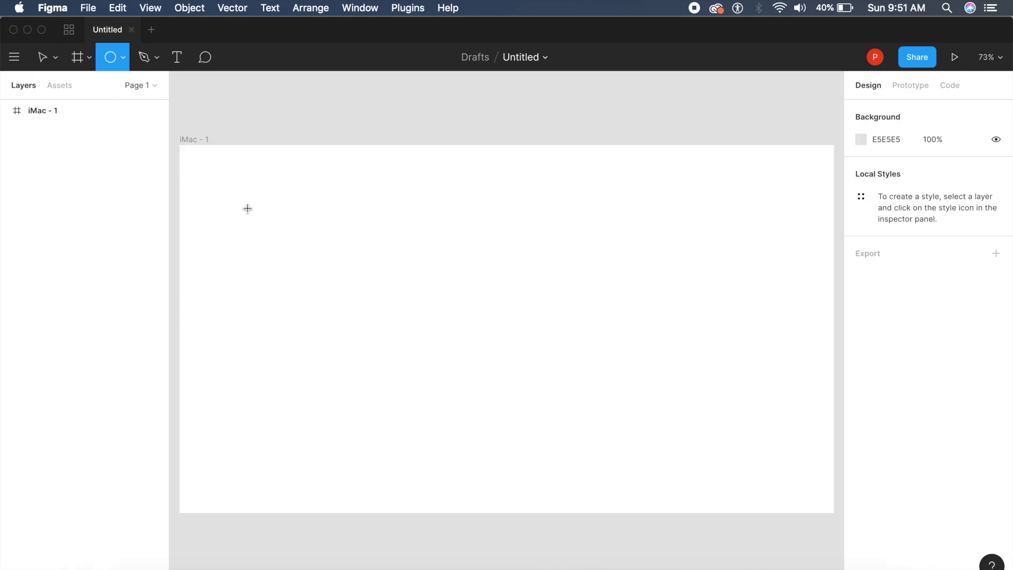
drag(248, 201, 315, 269)
mouse_move(327, 303)
mouse_down()
mouse_move(350, 324)
mouse_move(316, 344)
mouse_move(318, 358)
mouse_move(300, 355)
mouse_move(303, 364)
mouse_up()
click(350, 323)
click(860, 418)
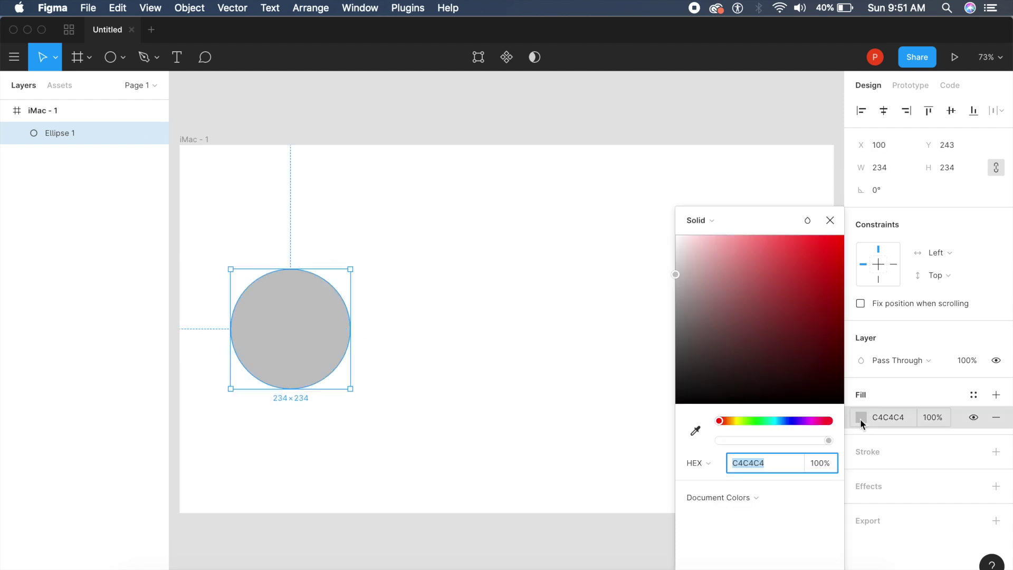
drag(815, 271, 800, 236)
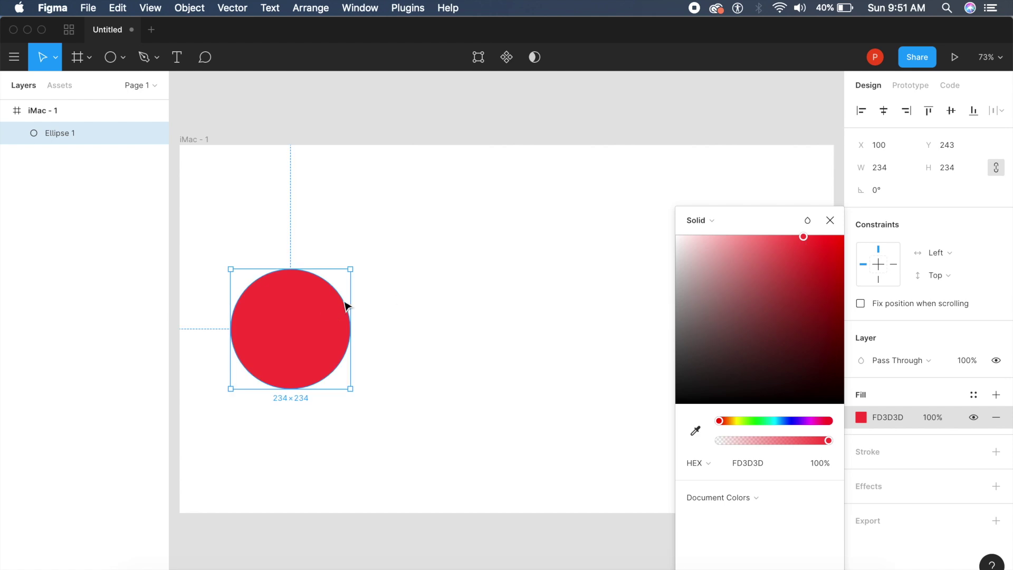
click(443, 286)
Step: Duplicate the iMac - 1 frame as iMac - 2
click(192, 139)
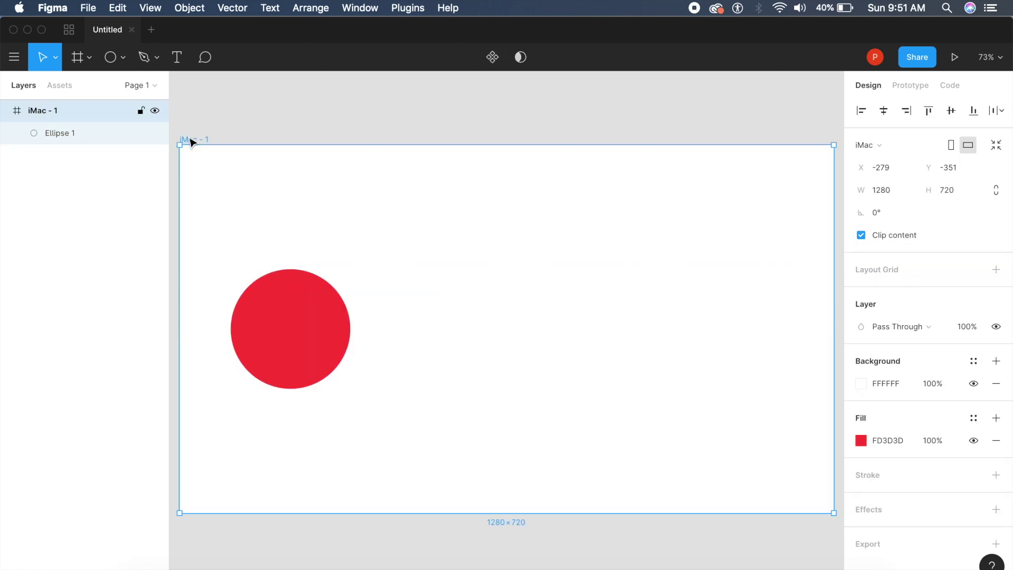
key(super+d)
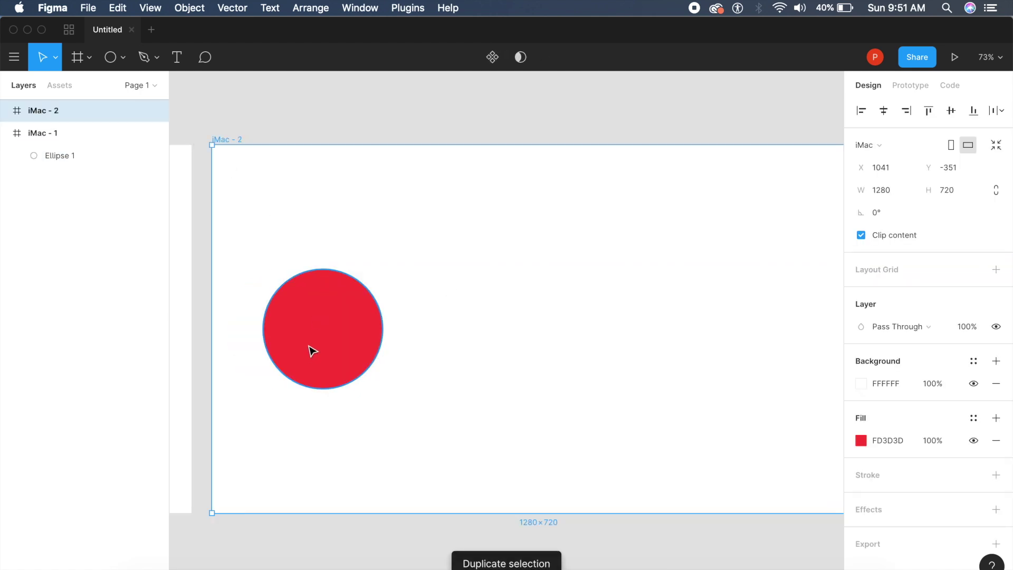
scroll(532, 364, right, 10)
scroll(531, 362, left, 3)
scroll(517, 264, right, 10)
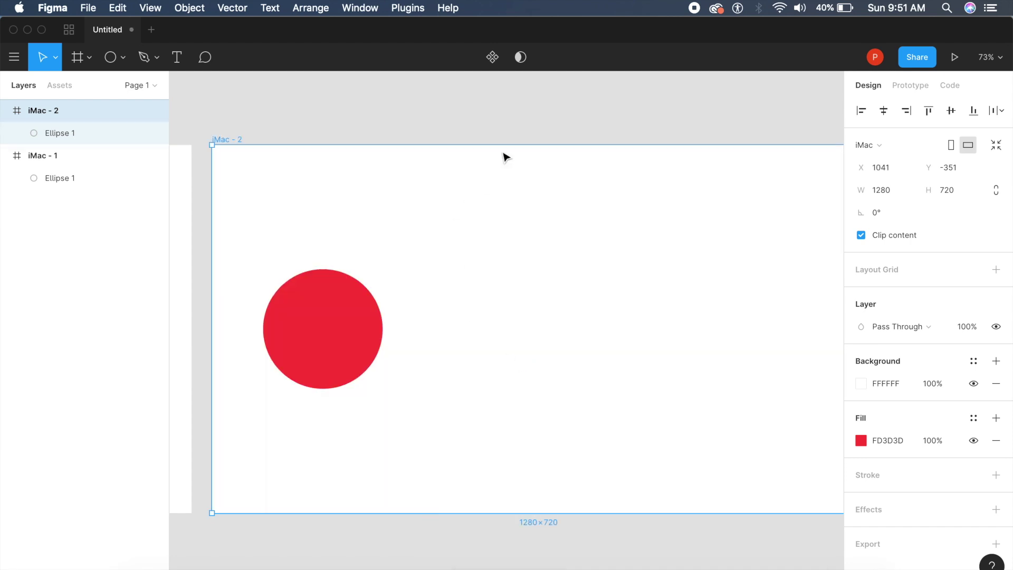
Step: Move iMac - 2's circle to the right side and change its fill to purple
click(405, 244)
click(409, 326)
drag(408, 326, 822, 361)
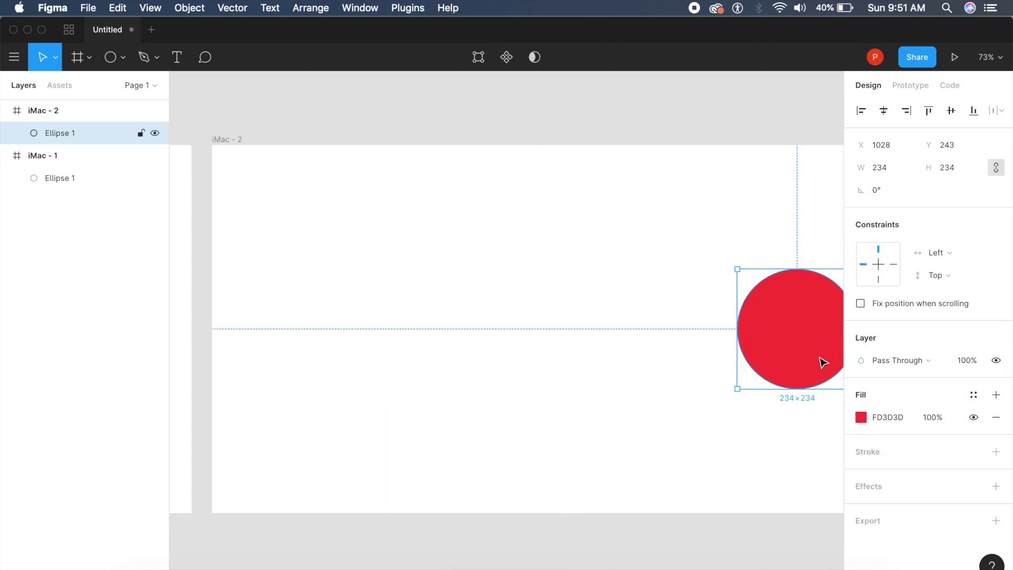
scroll(793, 422, right, 3)
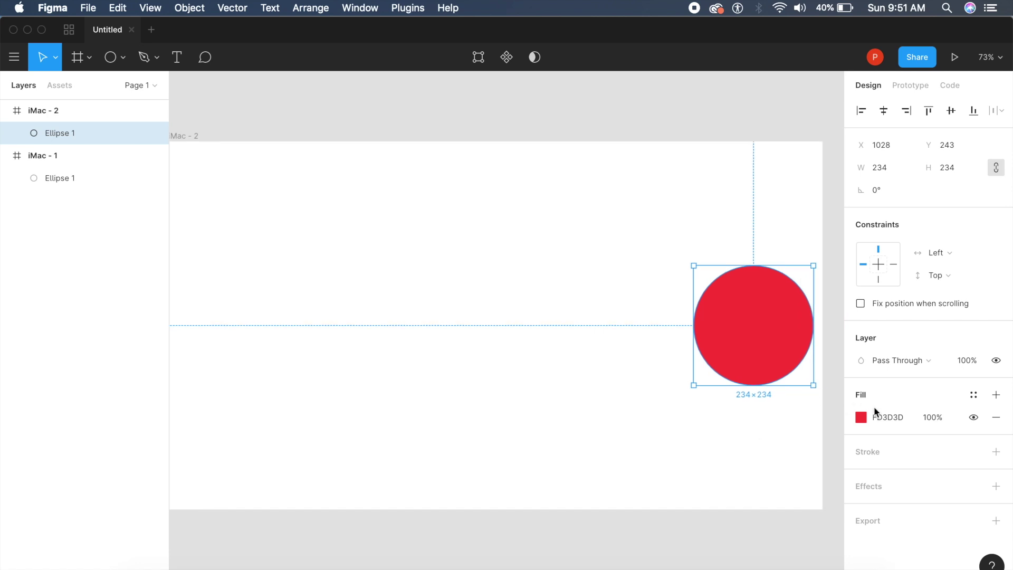
click(862, 417)
drag(785, 420, 802, 420)
click(517, 237)
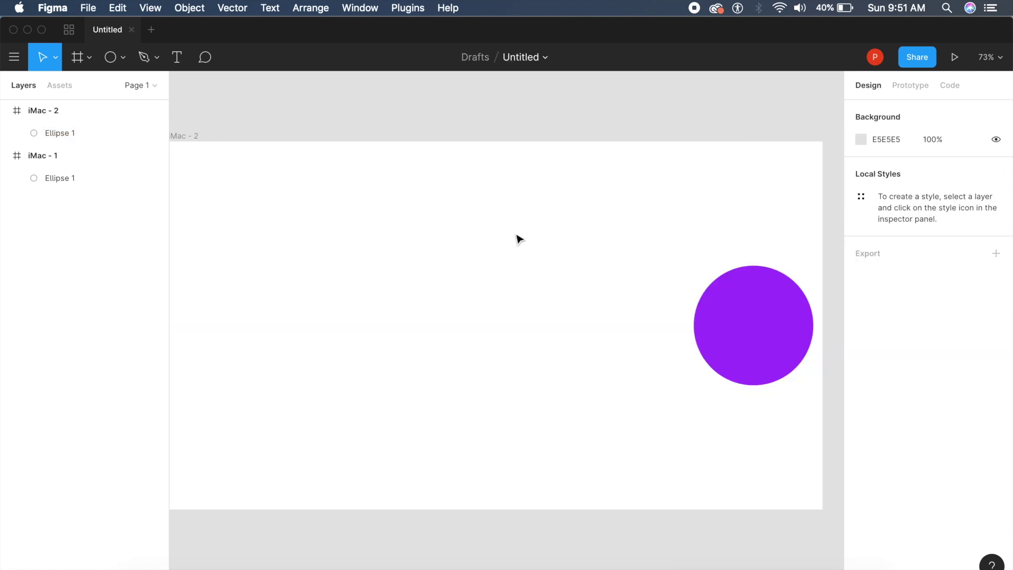
scroll(518, 238, left, 8)
scroll(518, 239, down, 6)
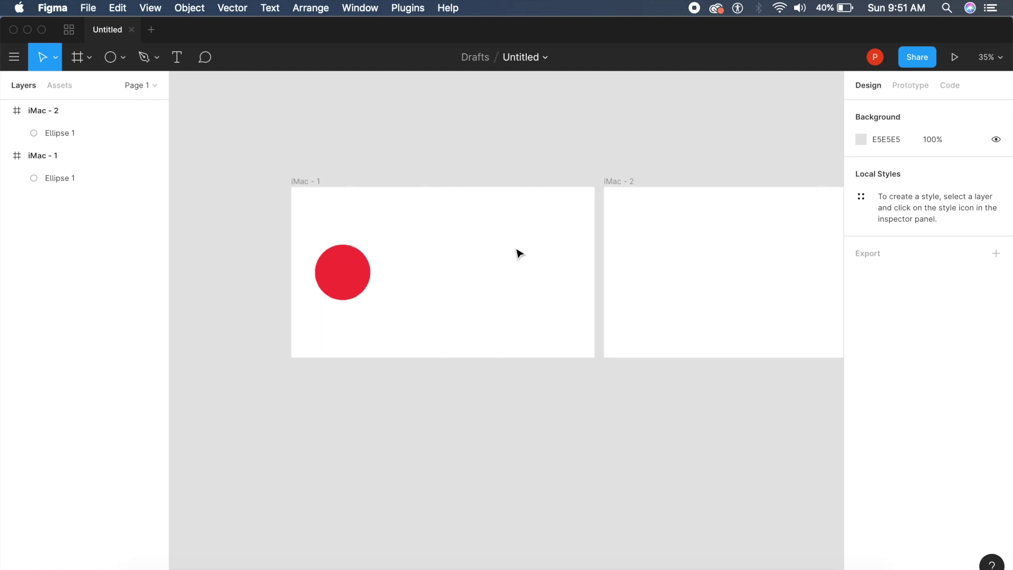
Step: In XD Prototype mode, link the red circle to the Web 1920 – 2 artboard
click(525, 563)
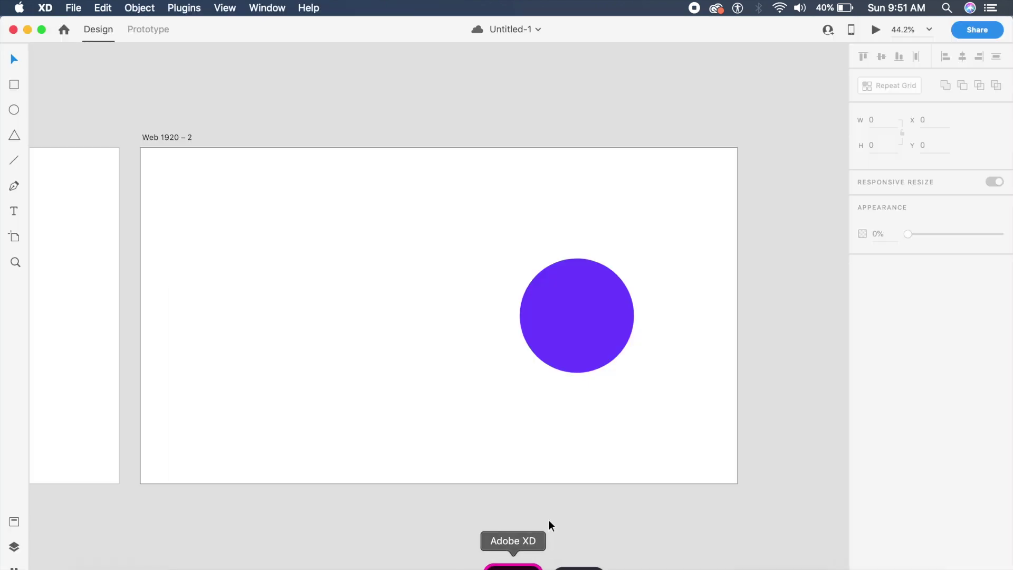
scroll(331, 331, left, 5)
scroll(332, 330, left, 8)
scroll(332, 329, down, 2)
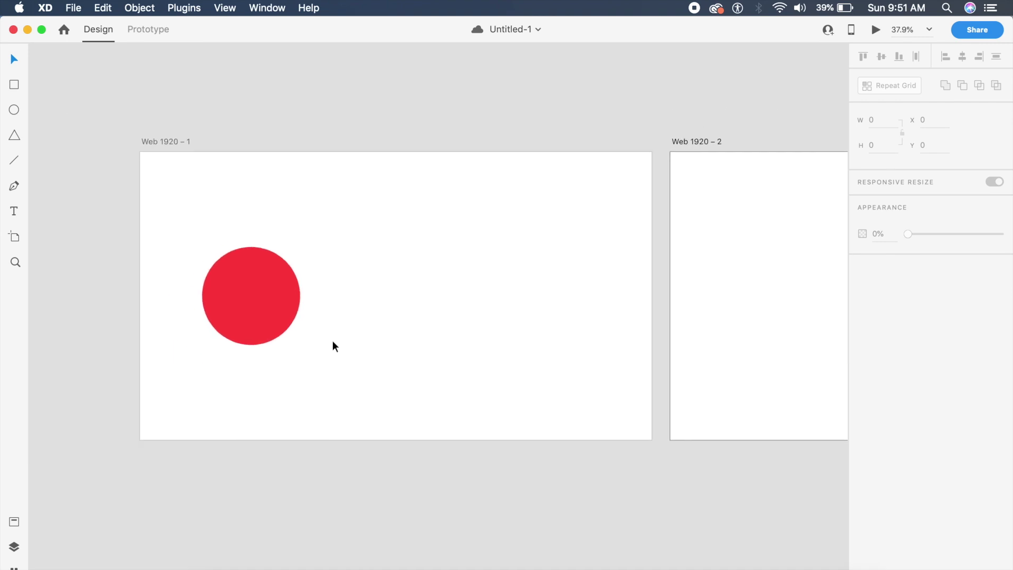
click(146, 37)
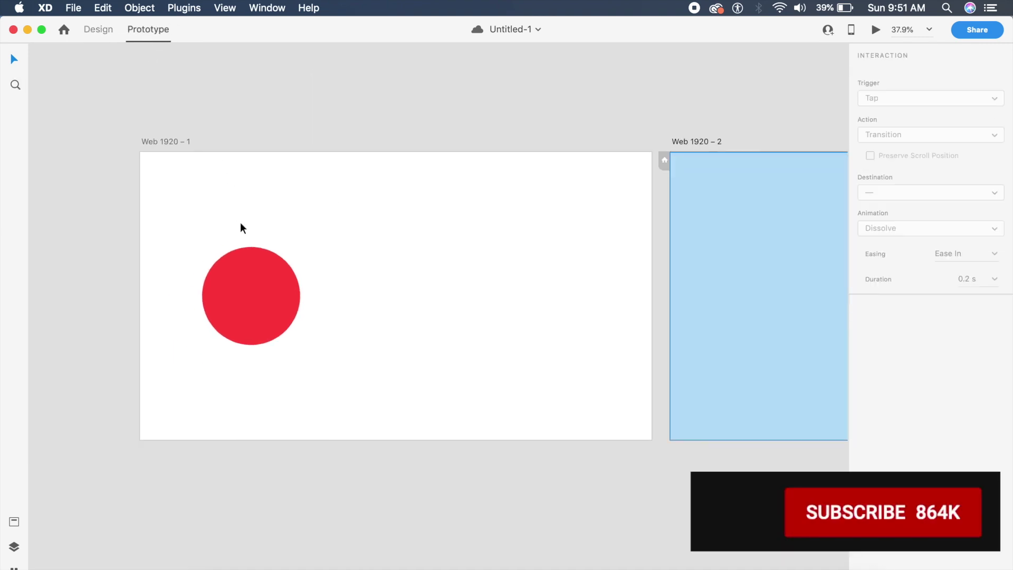
click(255, 272)
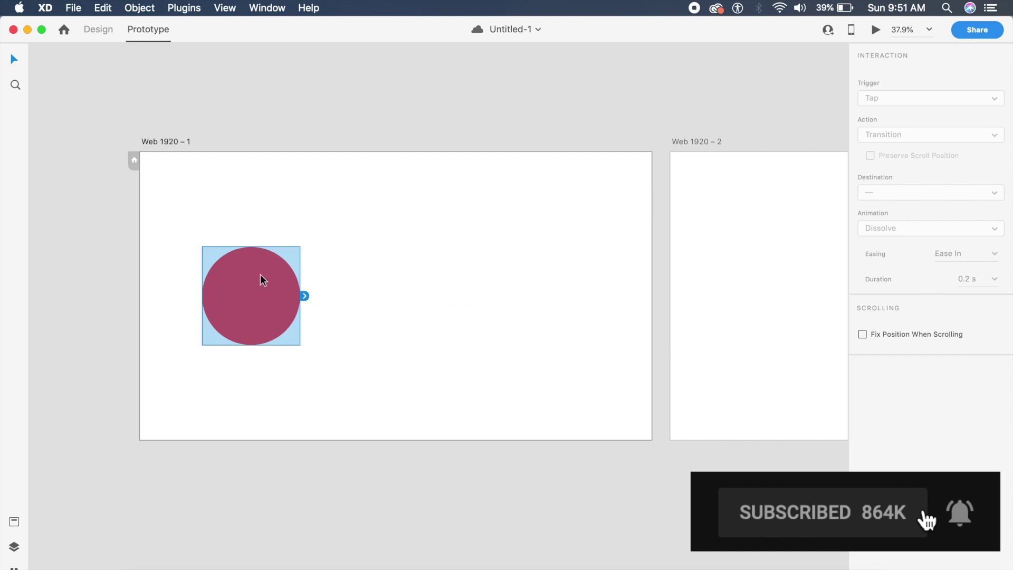
drag(304, 296, 714, 268)
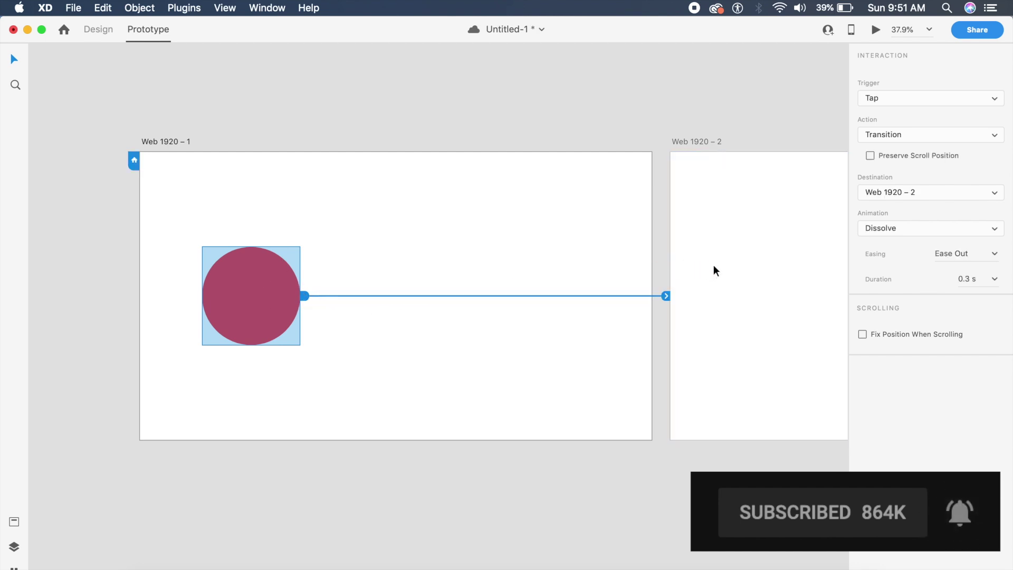
Step: Set the link to Tap trigger, Auto-Animate action, Ease In-Out easing and 1 s duration
click(907, 98)
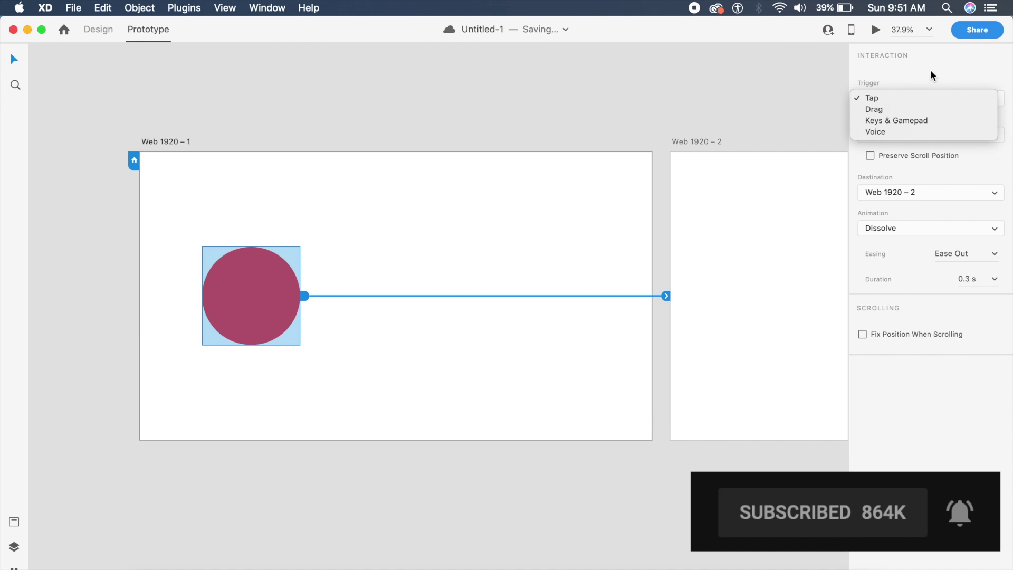
click(900, 98)
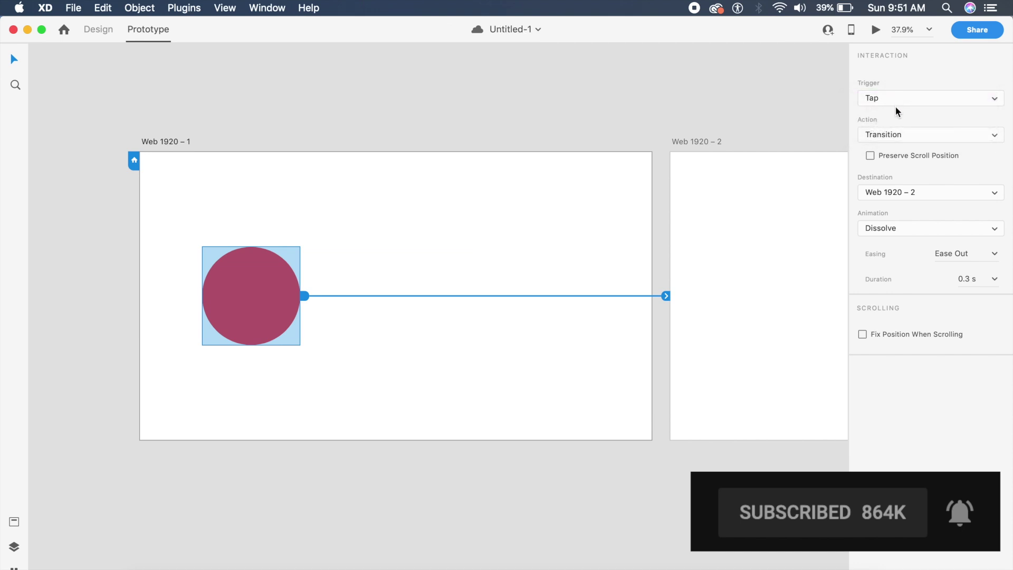
click(929, 134)
click(898, 145)
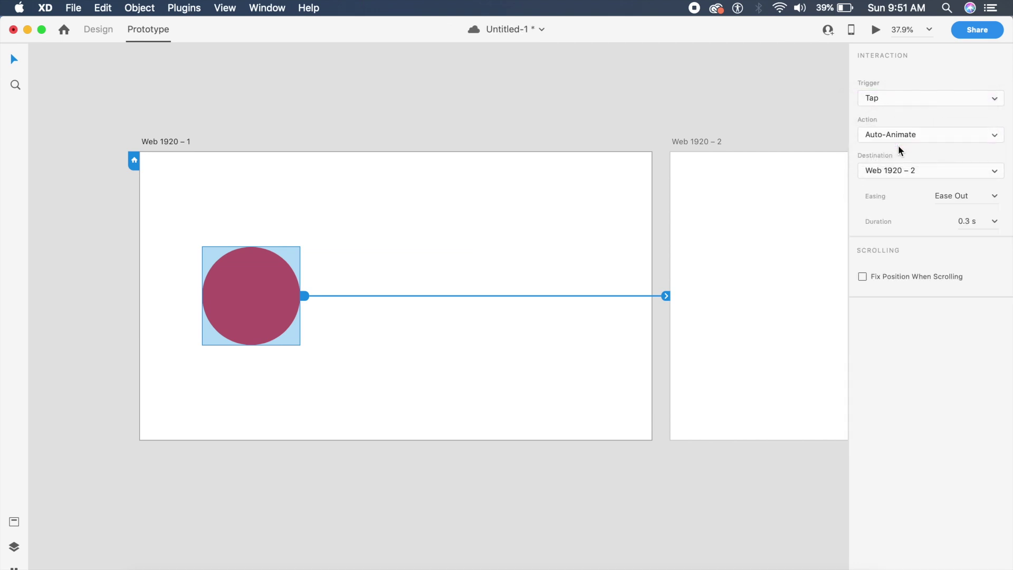
click(994, 195)
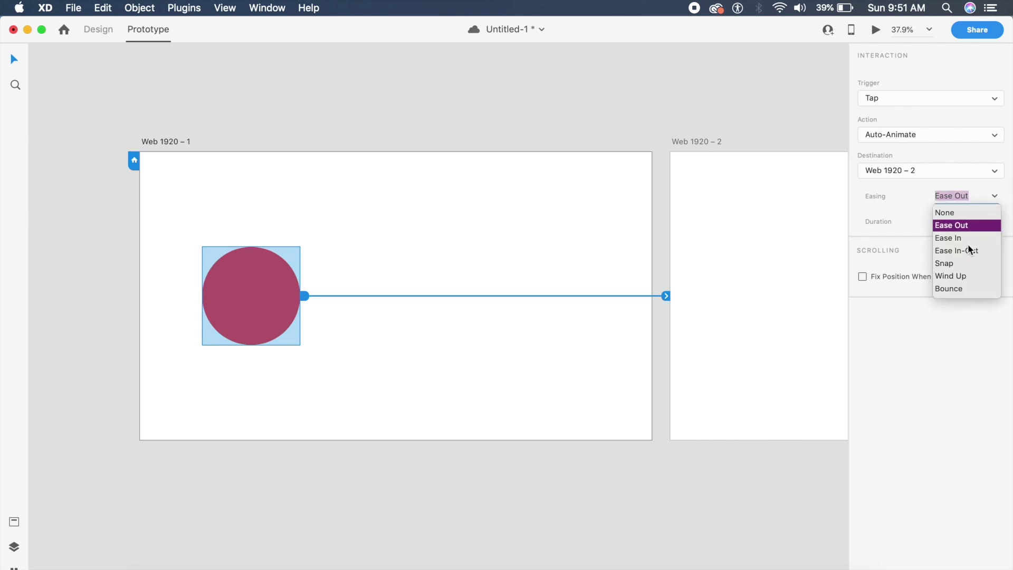
click(968, 255)
click(978, 221)
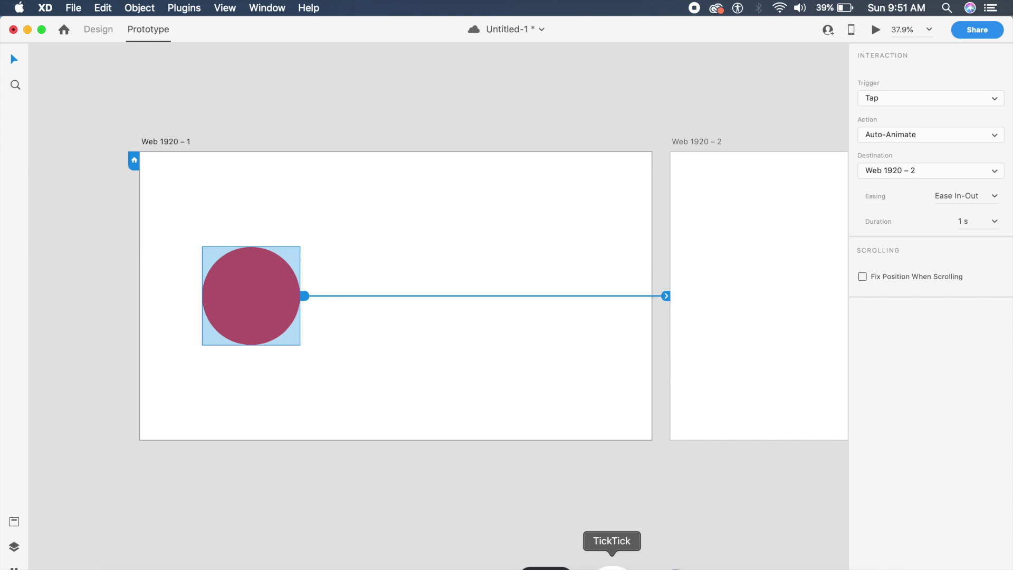
click(562, 566)
Step: Give iMac - 1's red ellipse an On Click interaction that navigates to iMac - 2
click(379, 273)
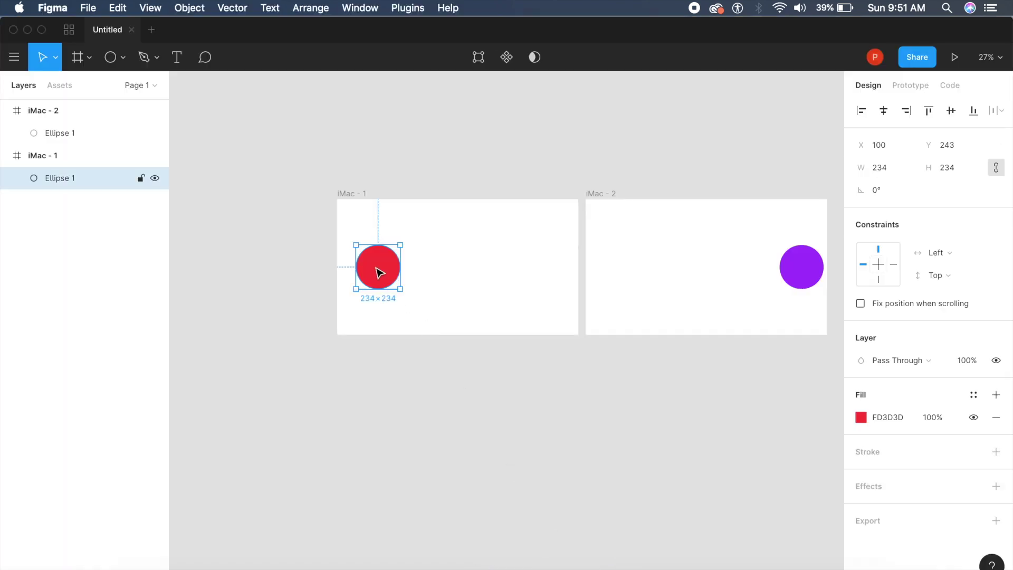
scroll(449, 277, up, 3)
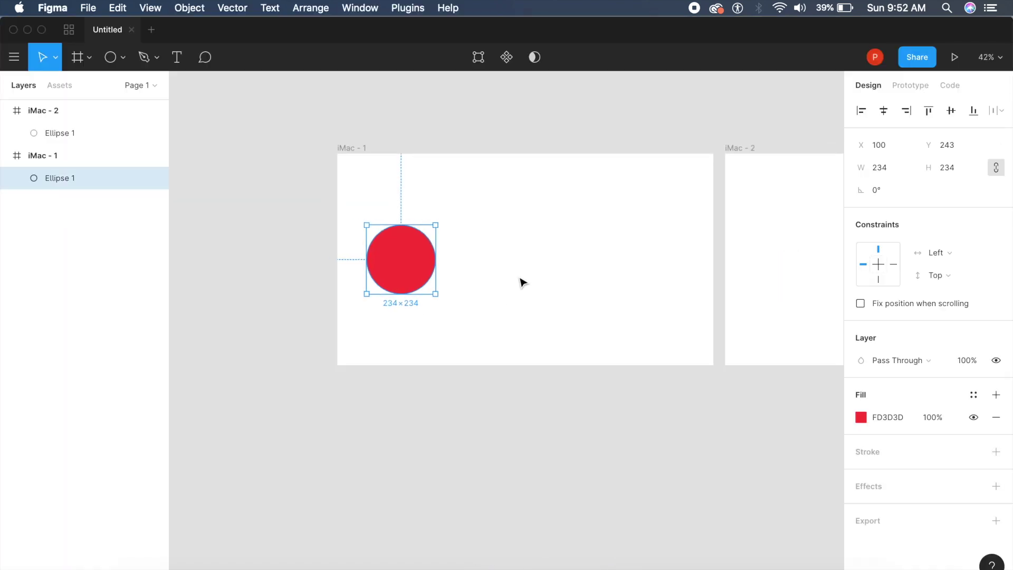
click(907, 89)
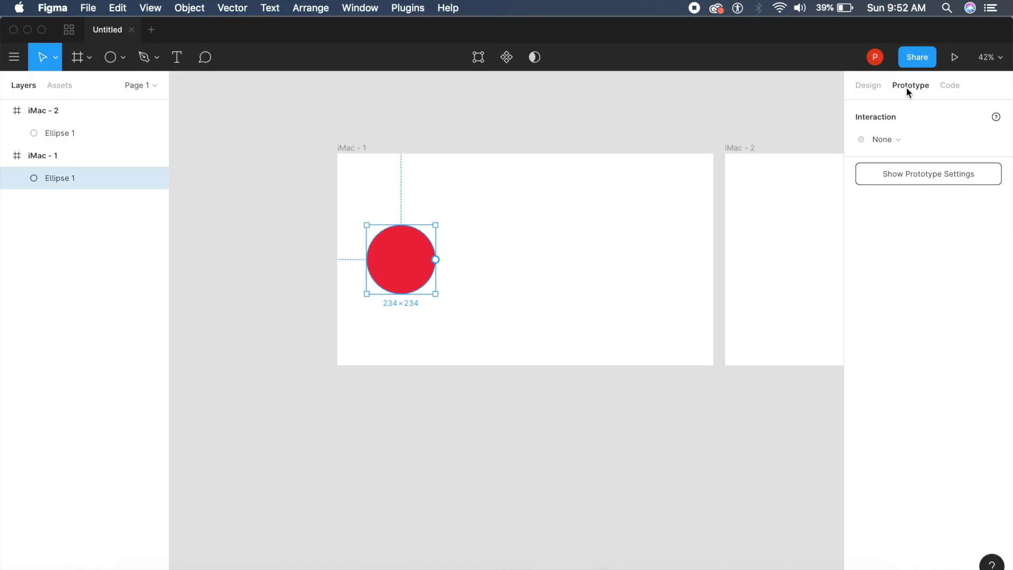
click(891, 140)
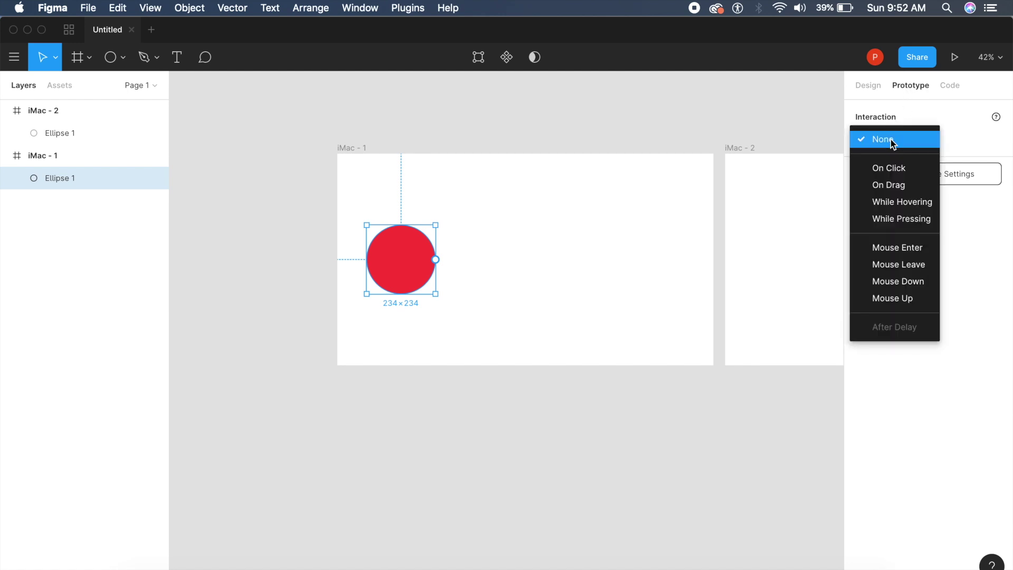
click(888, 169)
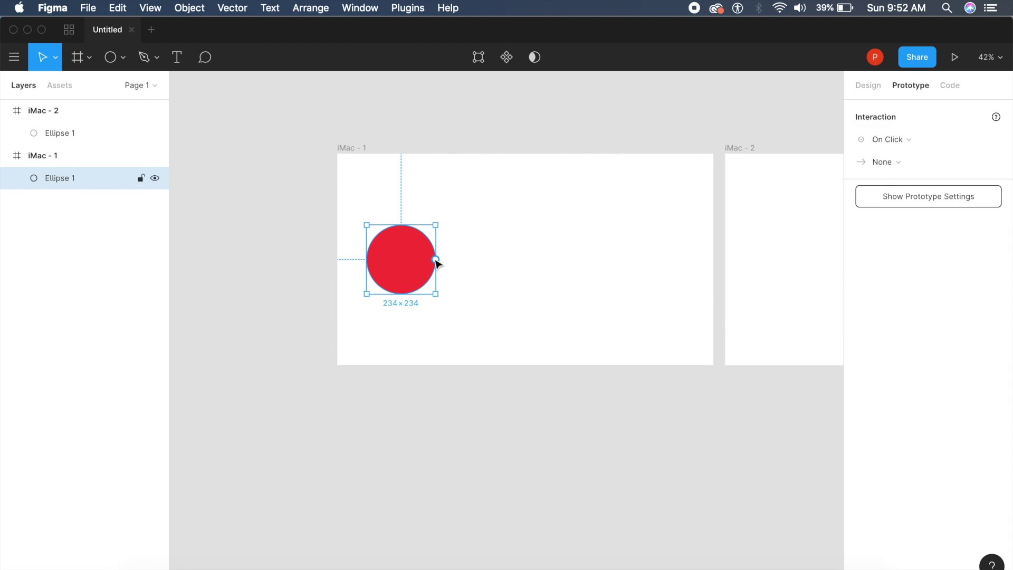
click(883, 162)
click(908, 192)
click(972, 163)
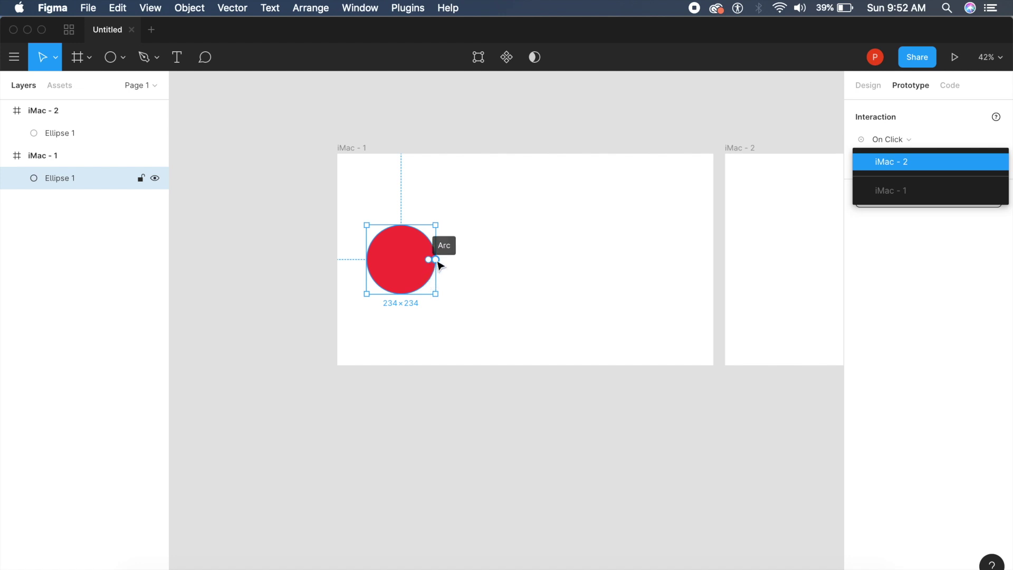
mouse_move(435, 259)
mouse_down()
mouse_move(587, 253)
mouse_move(730, 219)
mouse_move(757, 224)
mouse_up()
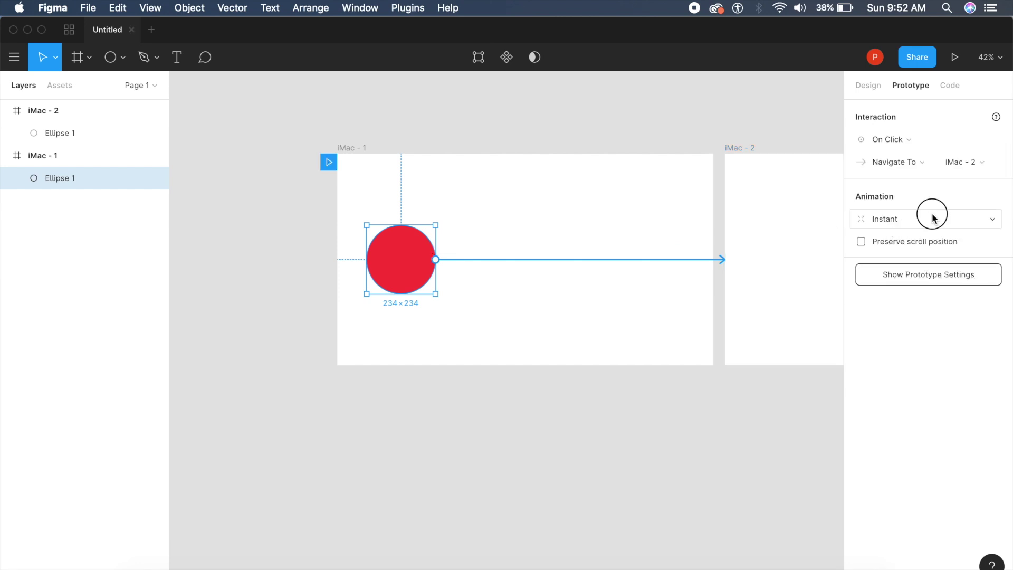
Step: Set the click transition to Smart Animate, Ease In And Out, 1000ms, then select iMac - 1
click(871, 216)
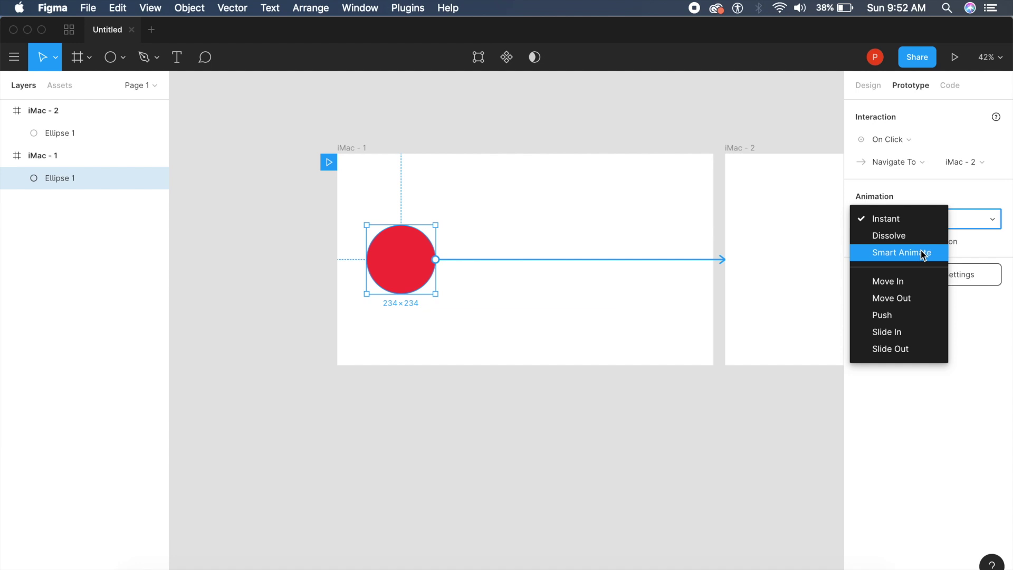
click(921, 251)
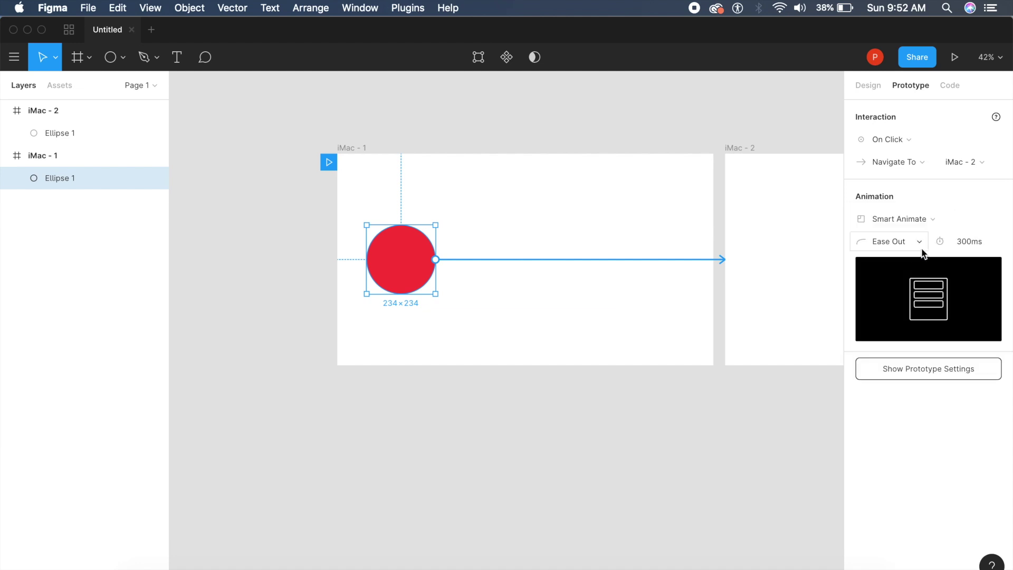
click(919, 246)
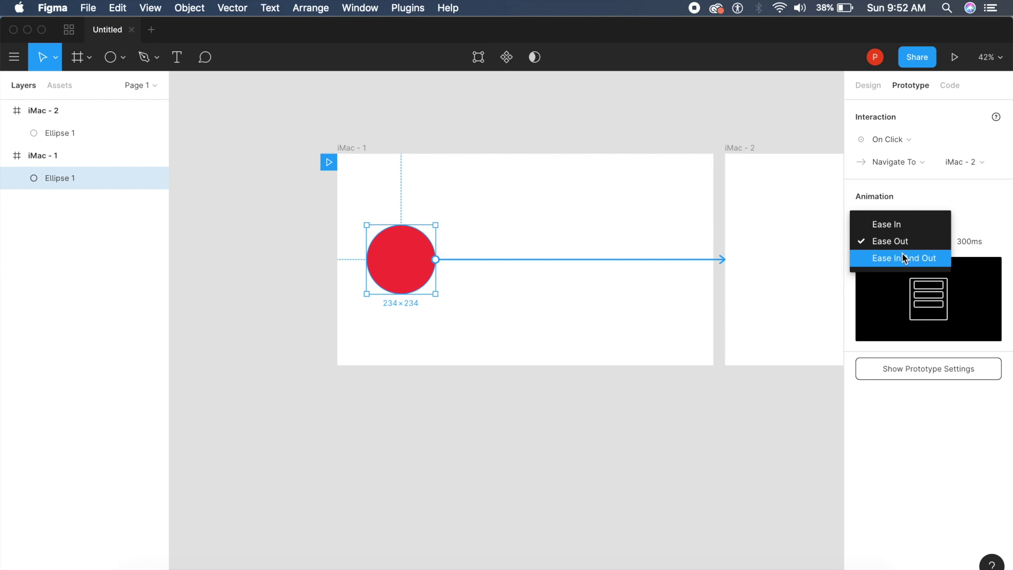
click(902, 254)
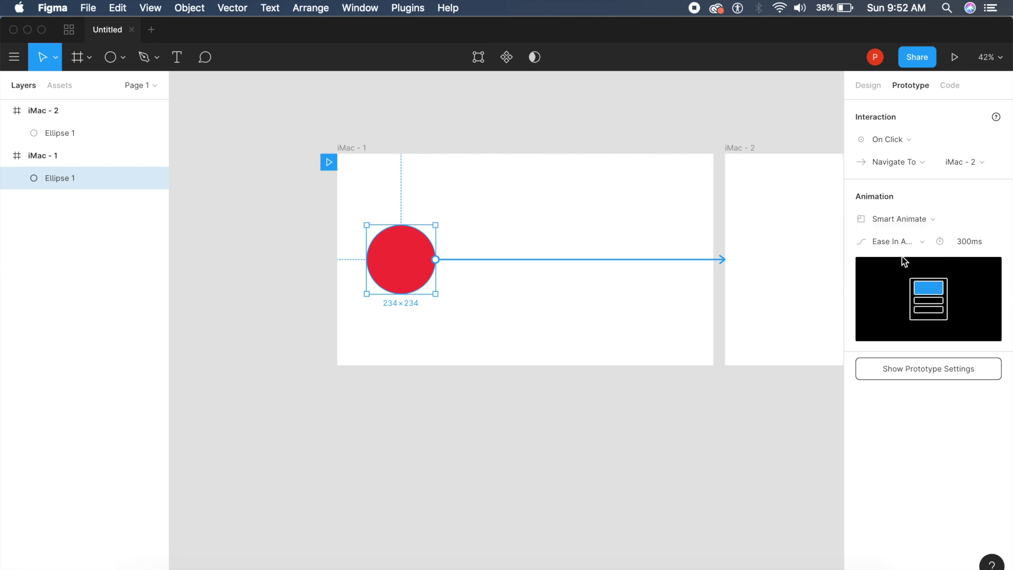
click(973, 241)
key(Return)
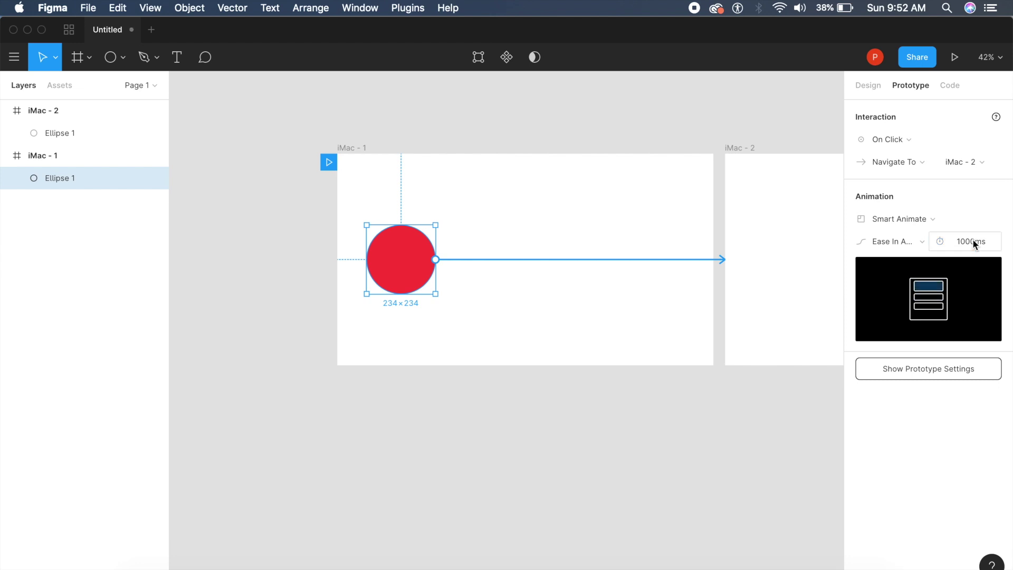
click(531, 218)
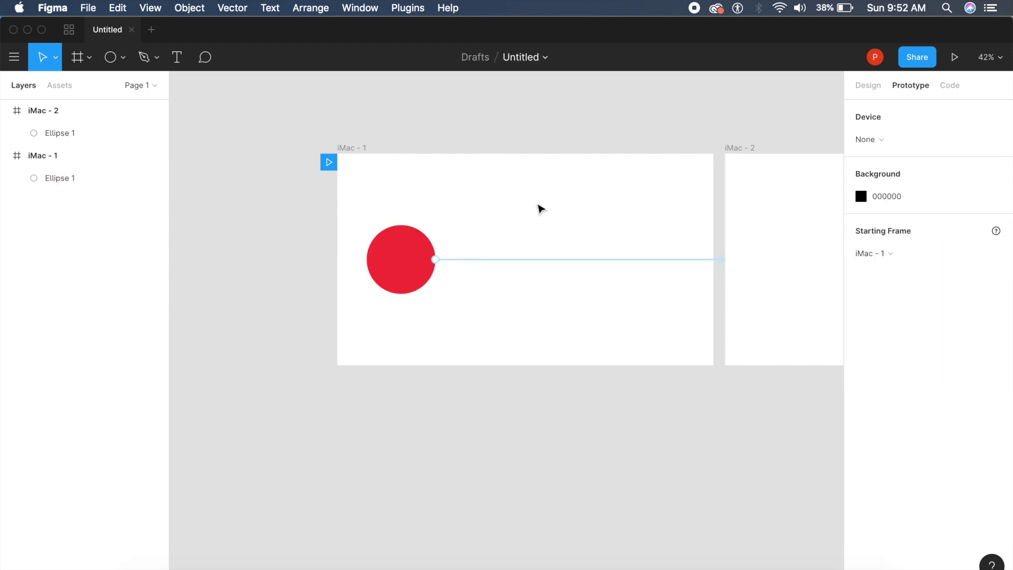
click(360, 151)
click(360, 153)
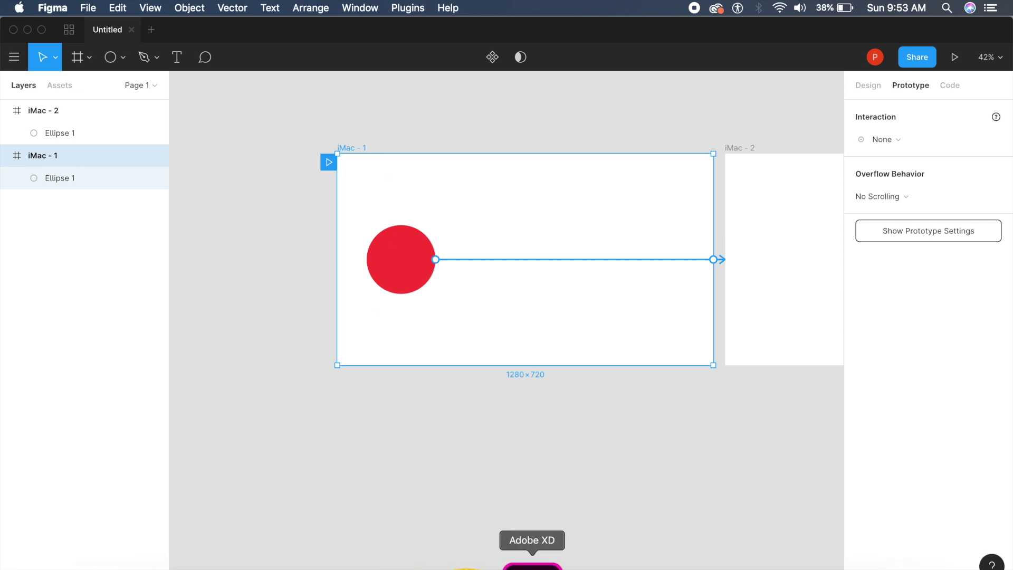
click(526, 563)
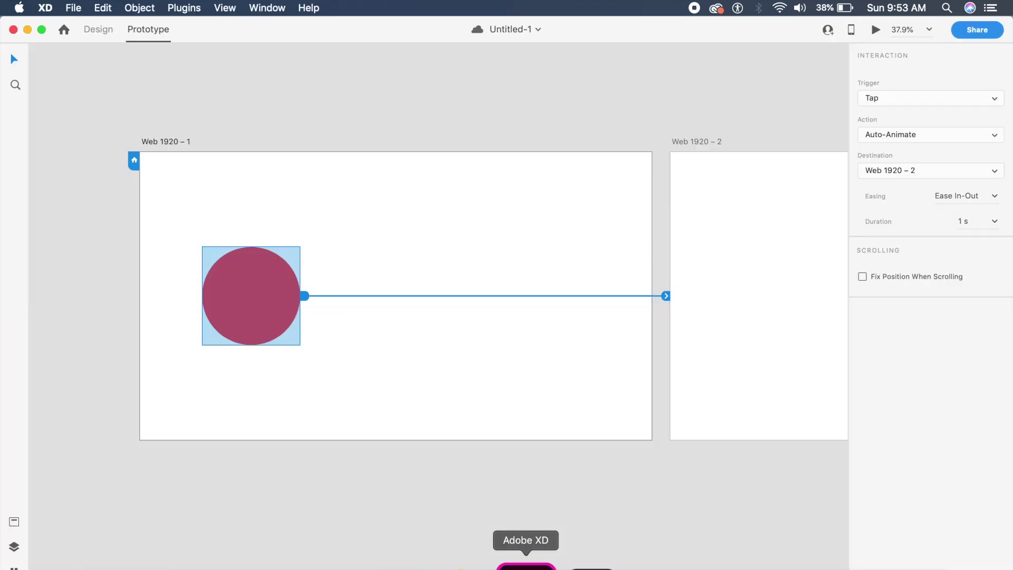
Step: Preview the XD prototype and tap the red circle to watch it auto-animate into the purple one
click(876, 29)
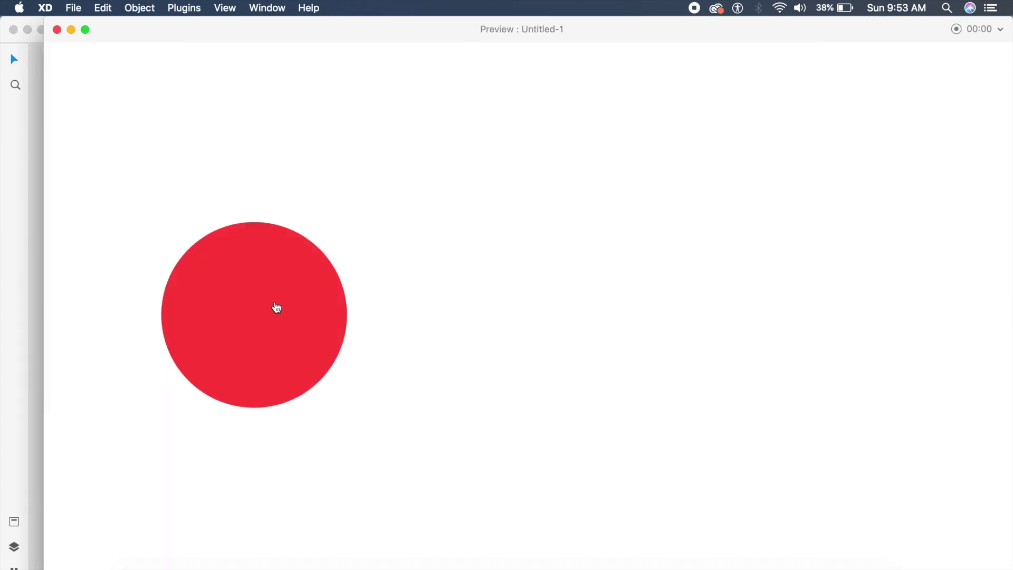
click(278, 307)
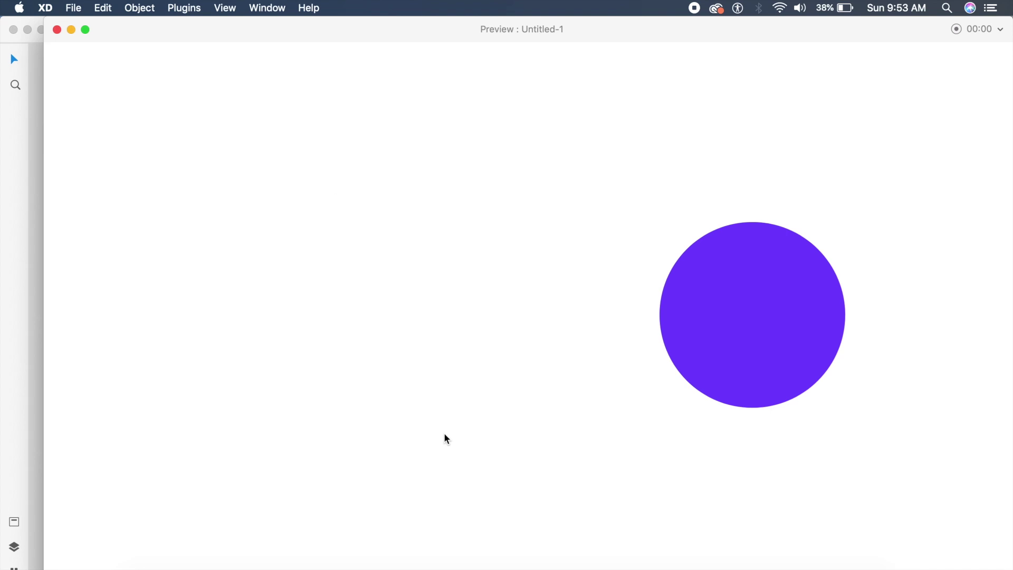
Step: Close the XD preview, present the Figma prototype and click the red circle to see Smart Animate
click(57, 29)
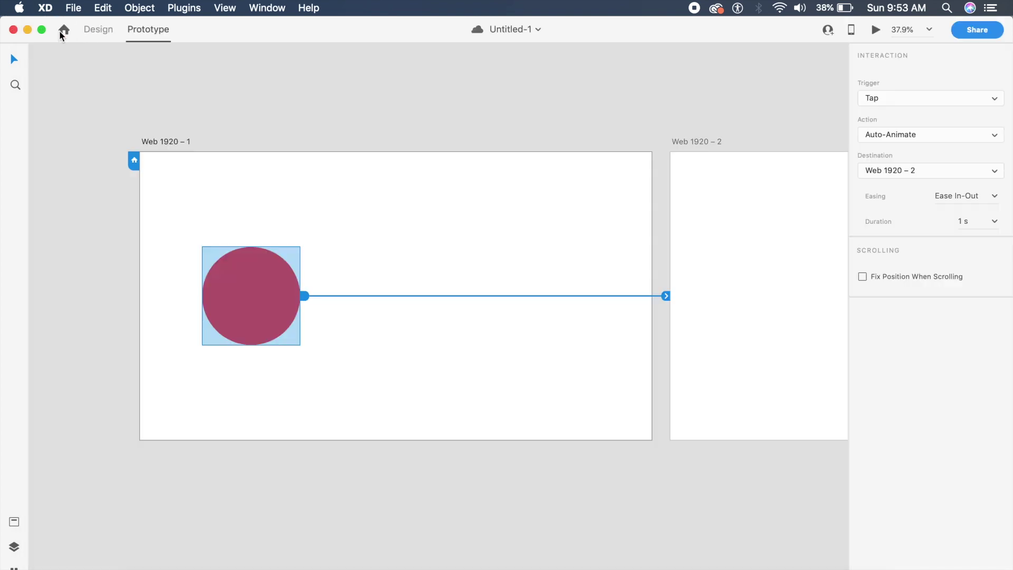
click(567, 567)
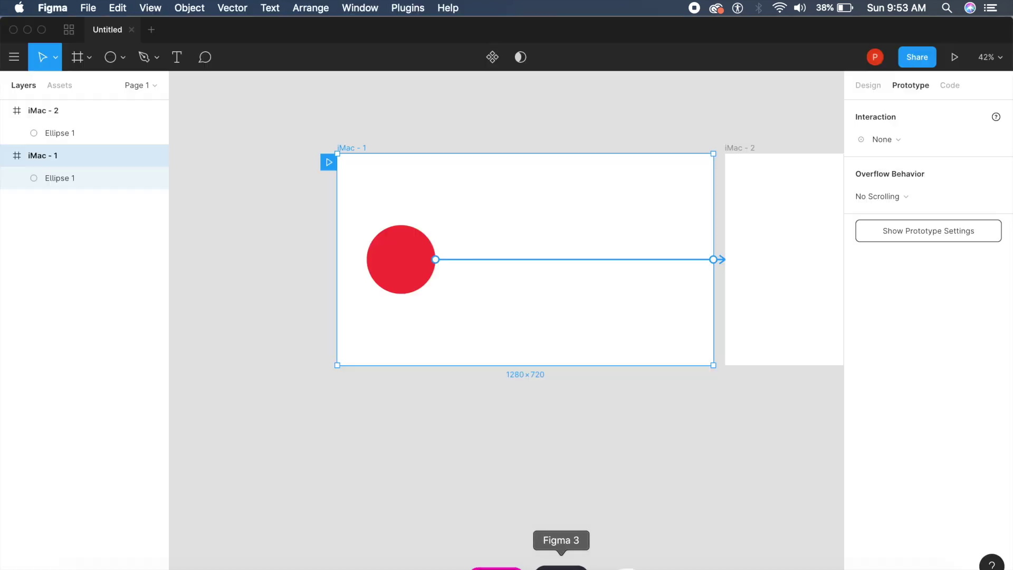
scroll(421, 341, right, 5)
scroll(421, 340, up, 1)
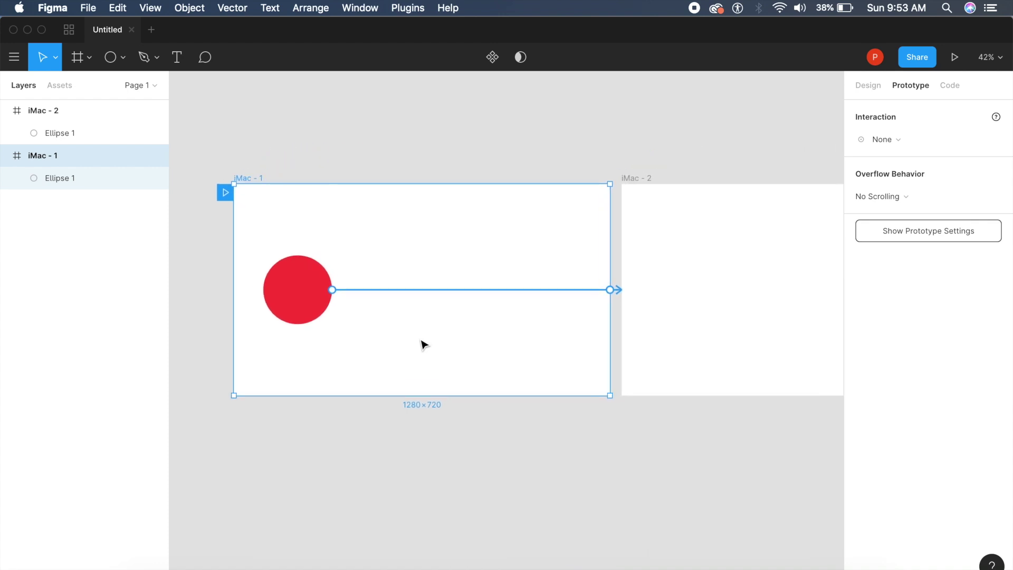
click(543, 220)
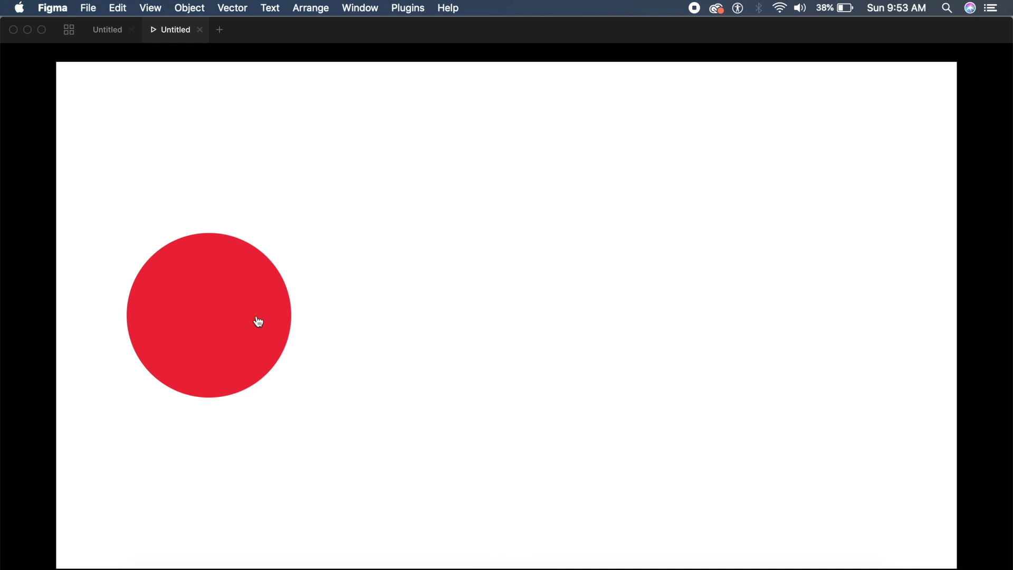
click(256, 324)
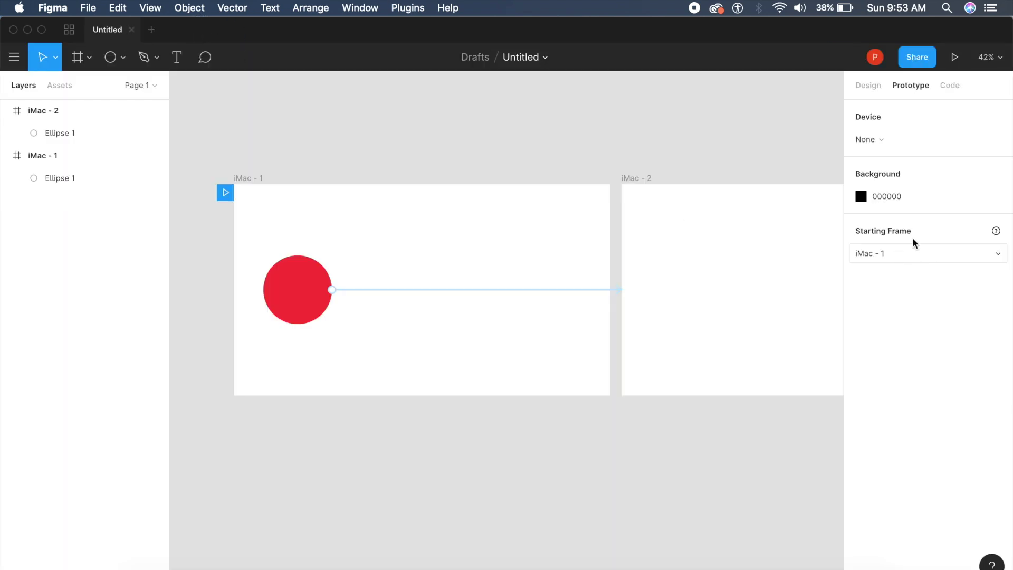
Step: Verify the Figma ellipse's easing is Ease In And Out, then review XD's tap-transition easing
click(316, 308)
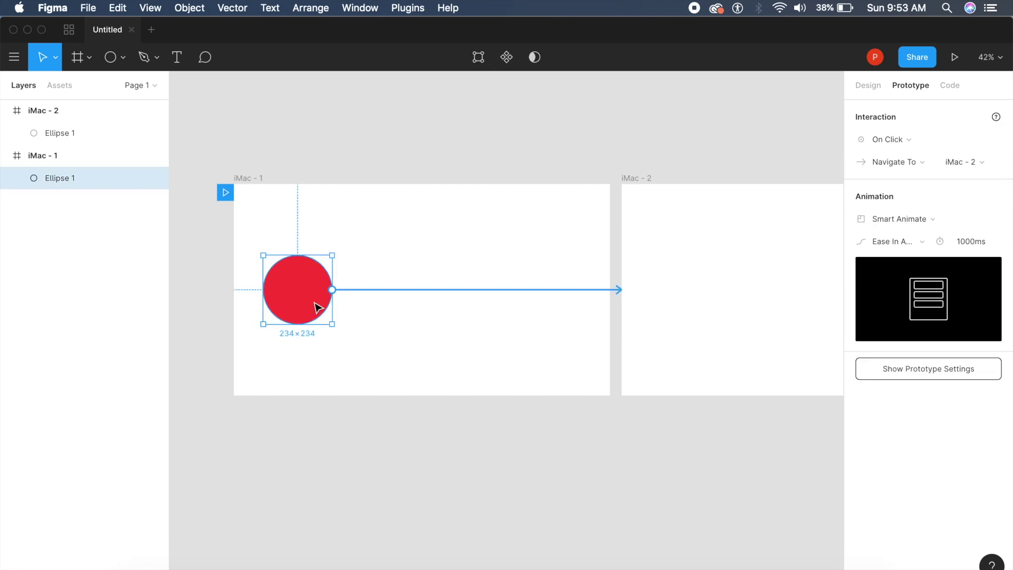
click(901, 238)
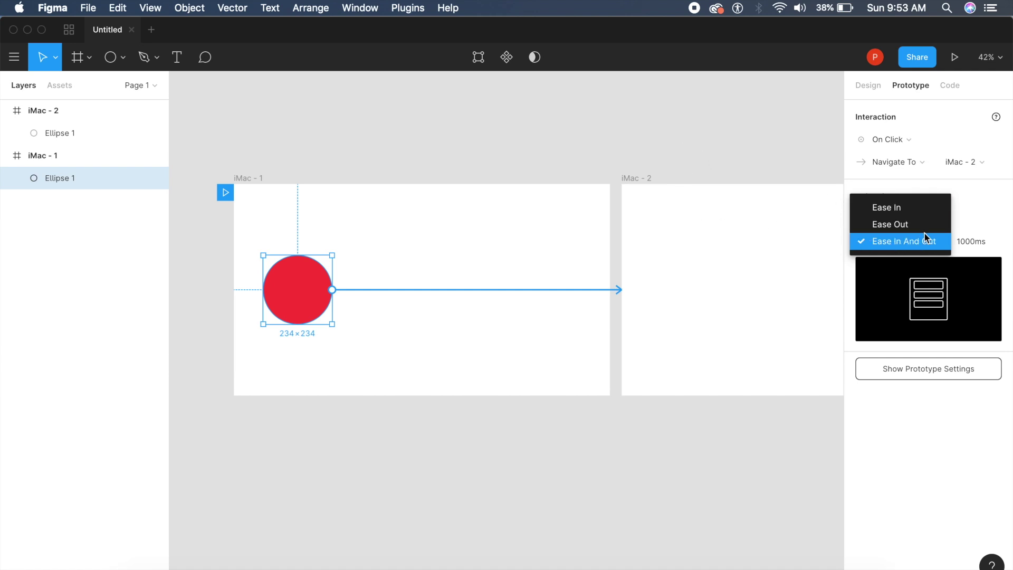
click(624, 151)
click(522, 566)
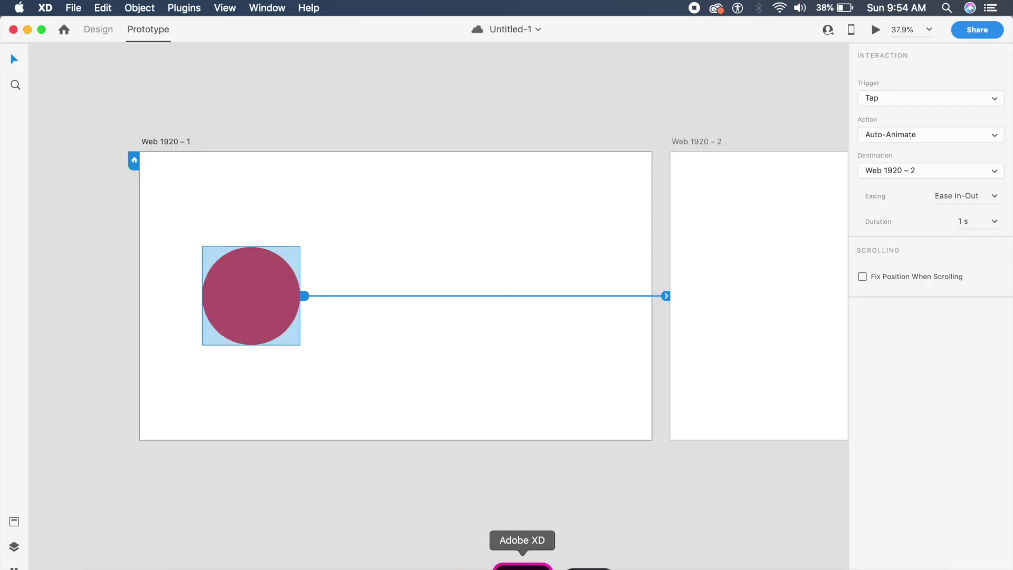
click(993, 197)
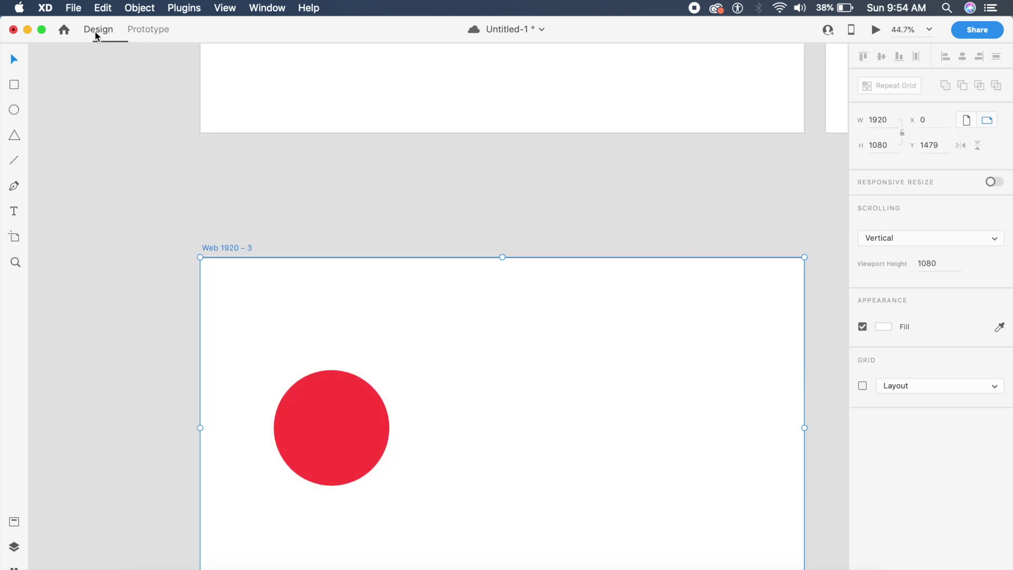
Step: Return to Design mode to keep working on artboard Web 1920 – 3
click(95, 31)
Step: Delete the red circle and draw a curved arc with the Pen tool on Web 1920 – 3
click(338, 335)
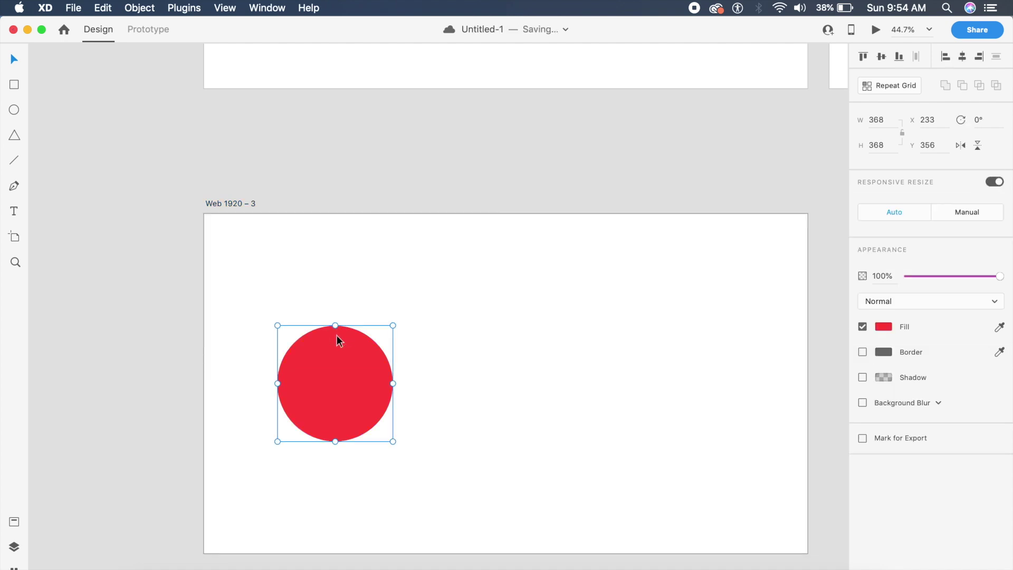
key(Delete)
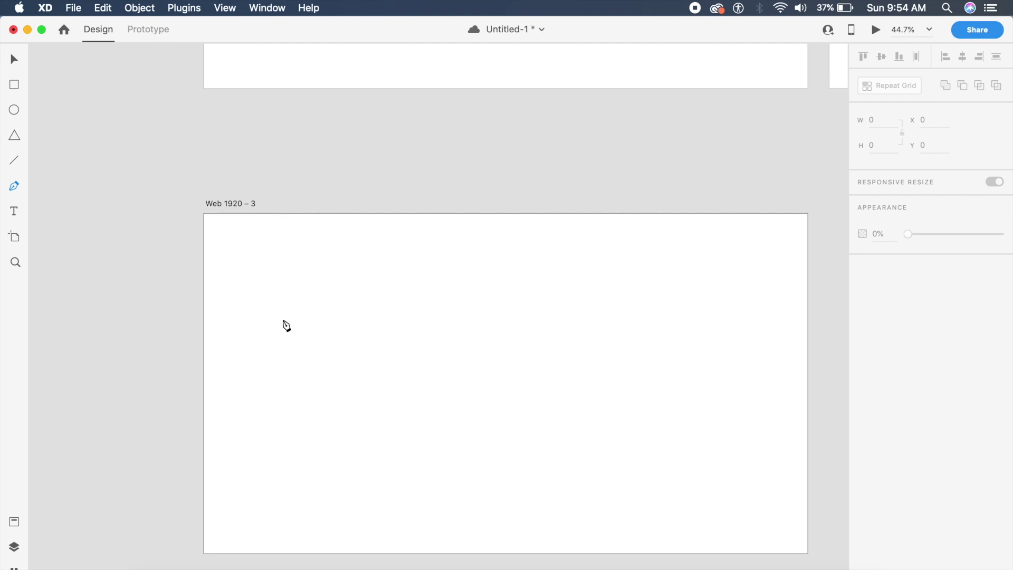
click(333, 326)
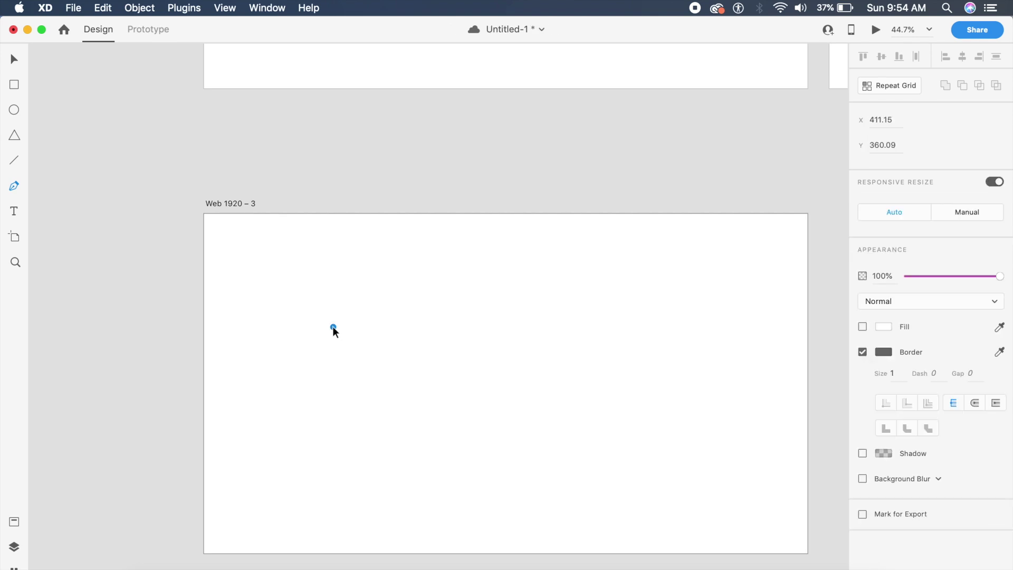
drag(329, 439, 392, 509)
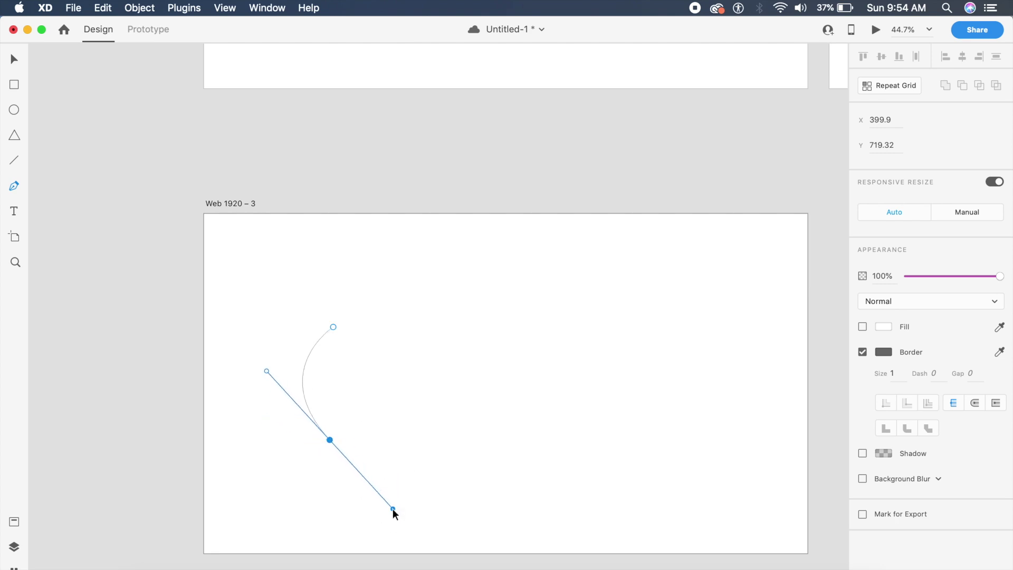
key(Escape)
key(Escape)
Step: Give the arc a red border of size 8 and select the Web 1920 – 3 artboard
click(305, 410)
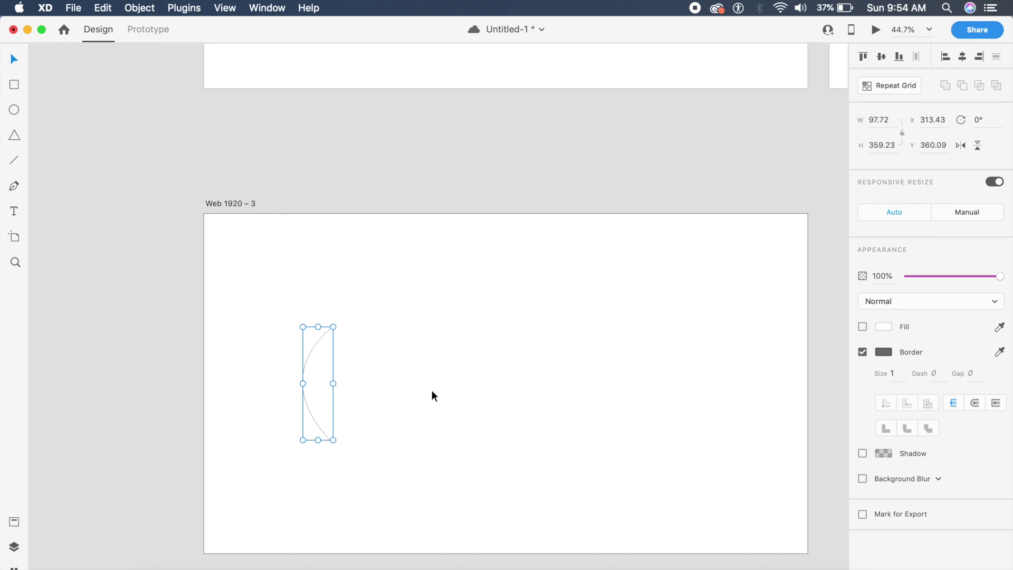
click(903, 375)
text(8)
key(Return)
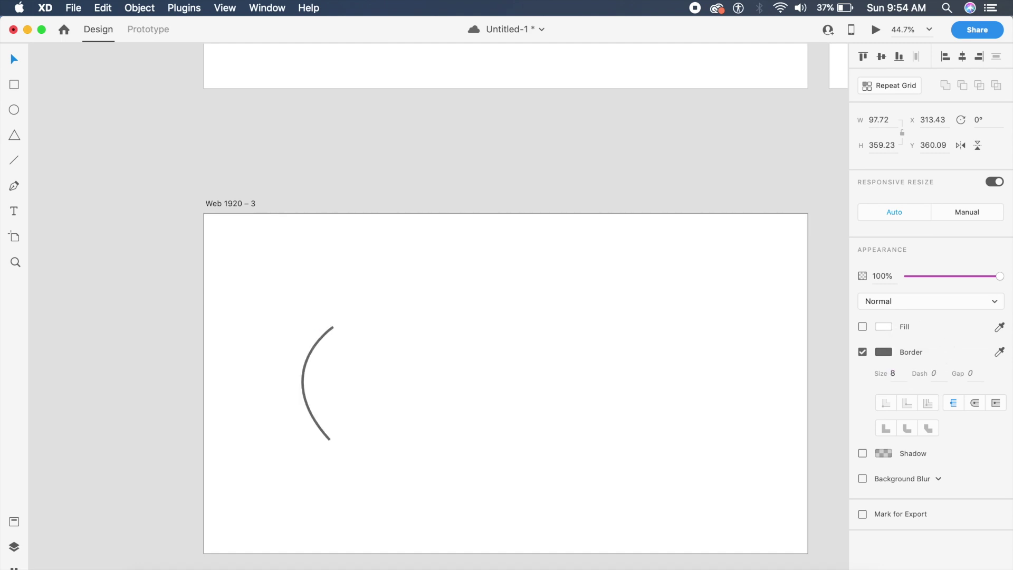
click(884, 351)
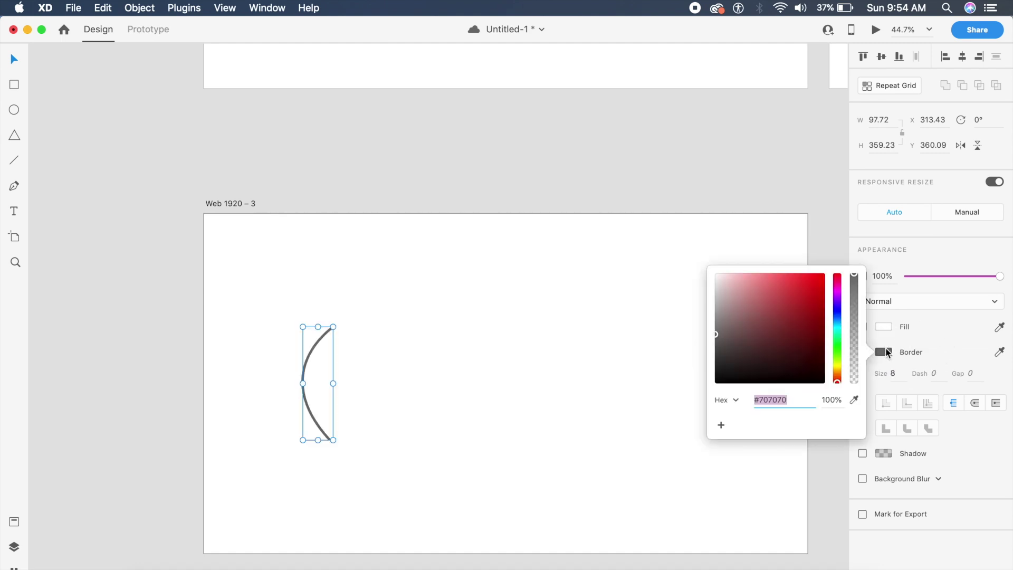
drag(808, 303, 794, 276)
click(473, 273)
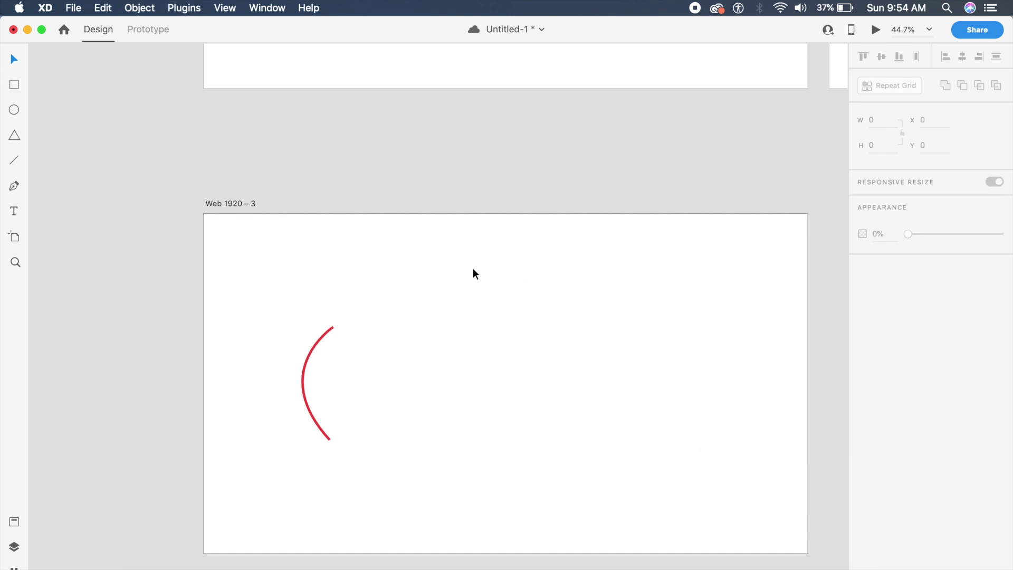
click(473, 269)
Step: Duplicate the artboard as Web 1920 – 4 and drag the arc's anchors into a long curve sweeping down-right
key(super+d)
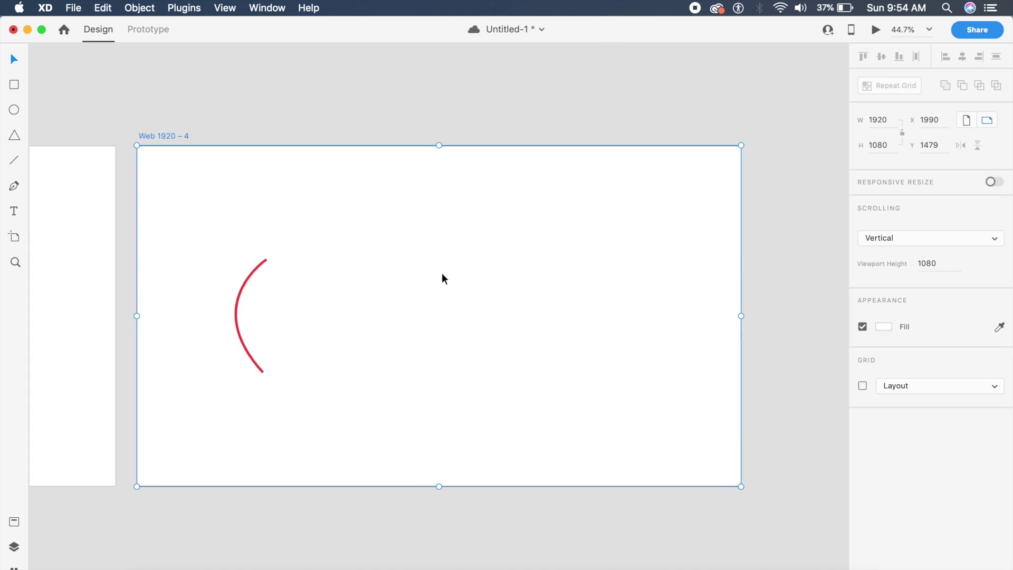
click(238, 298)
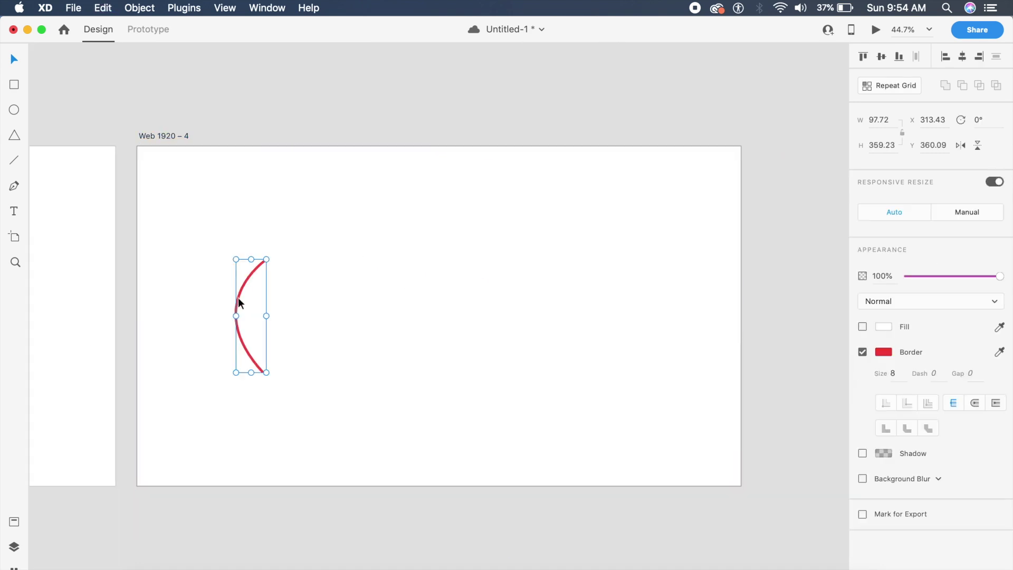
double_click(255, 274)
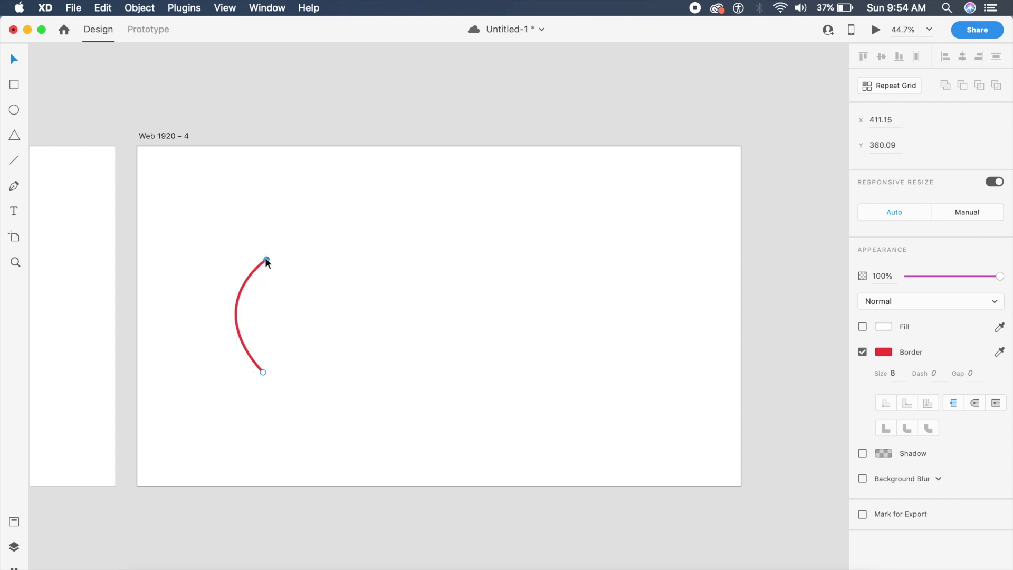
drag(262, 259, 584, 290)
drag(263, 373, 223, 259)
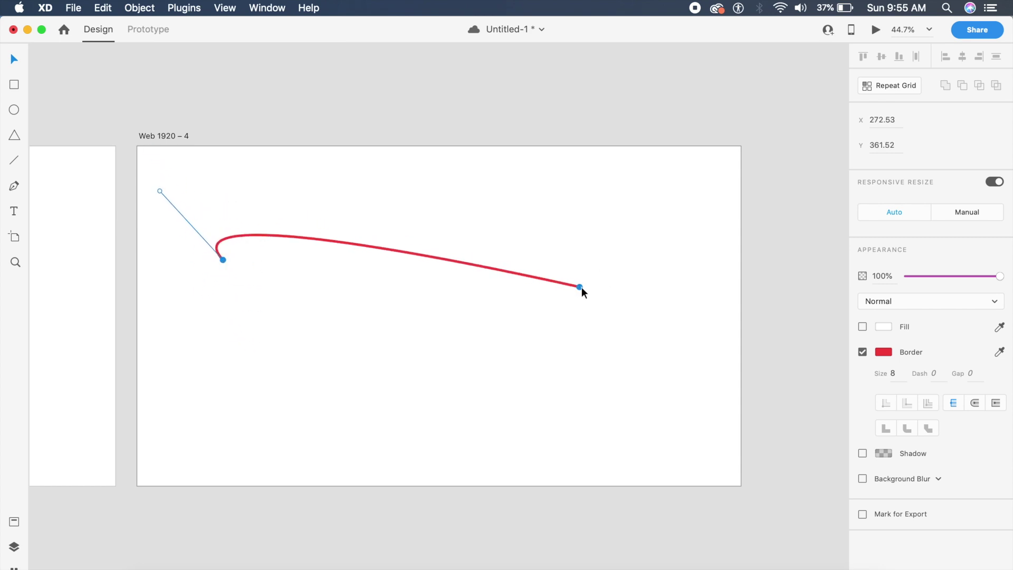
drag(580, 287, 589, 371)
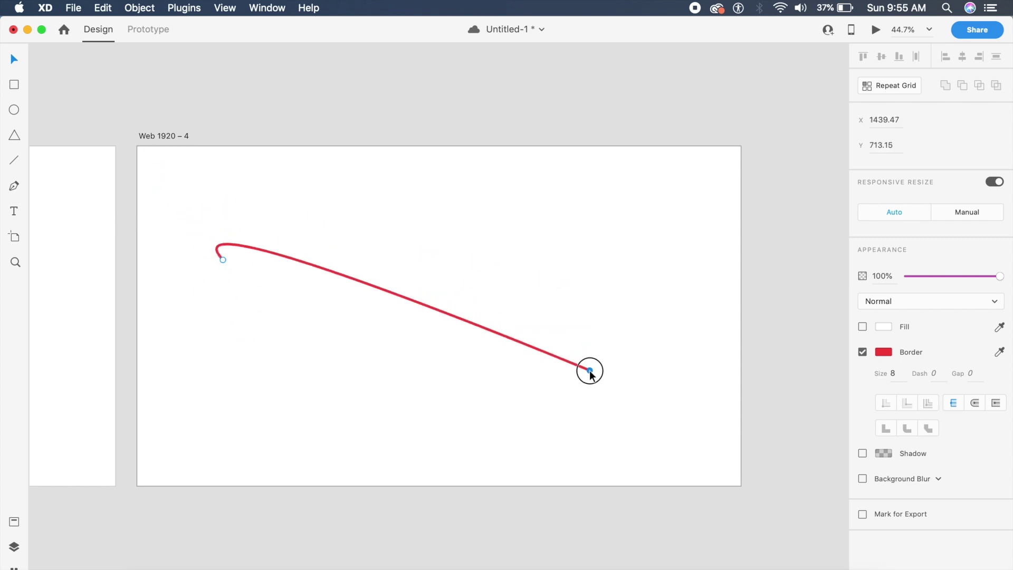
Step: Make the curve's border blue, then switch over to Figma
click(883, 352)
click(837, 313)
click(650, 288)
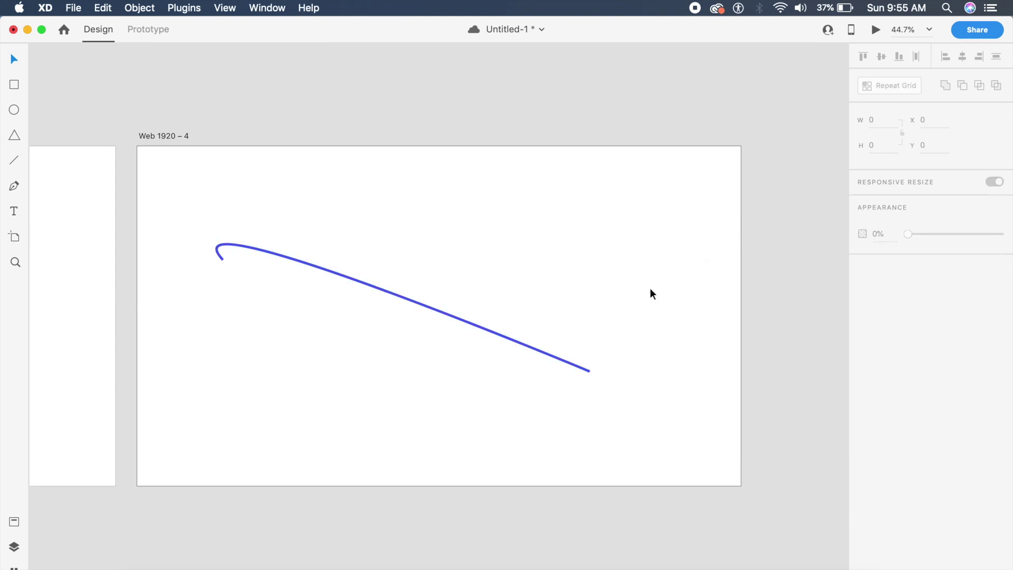
scroll(650, 288, left, 10)
click(308, 262)
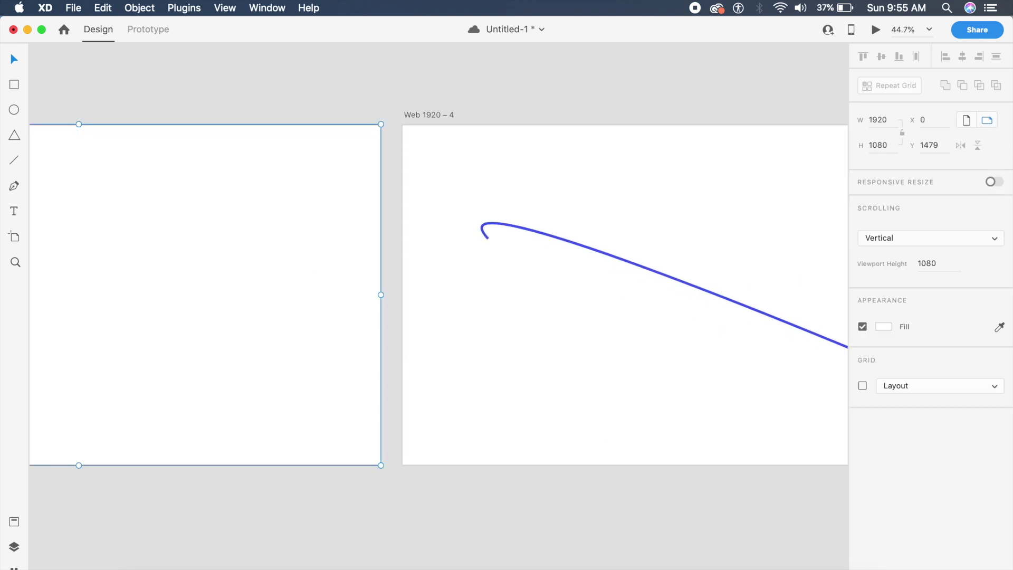
click(561, 560)
Step: Add an iMac-sized frame, iMac - 3, and zoom in on it
scroll(480, 402, down, 8)
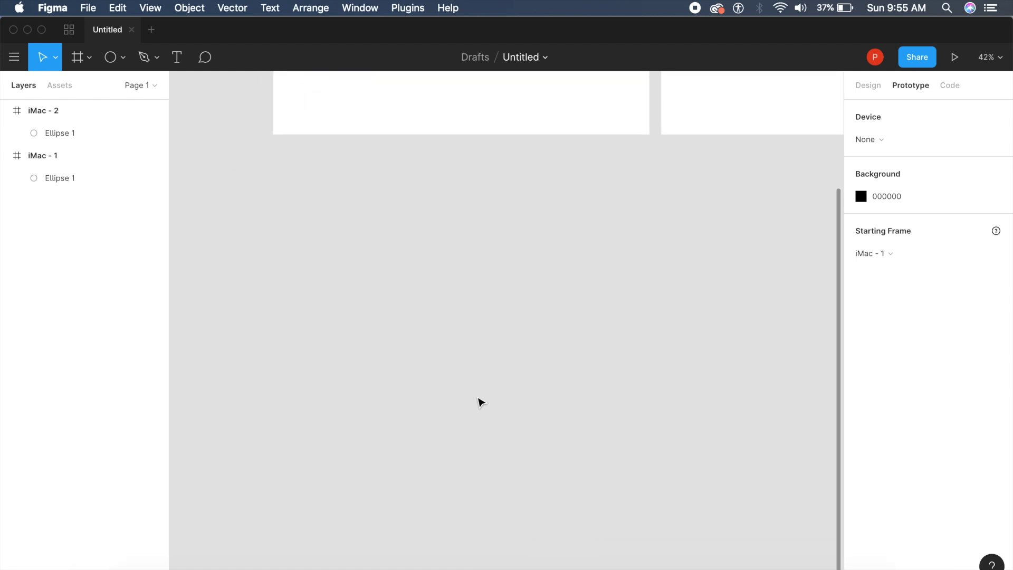
scroll(480, 403, up, 2)
key(f)
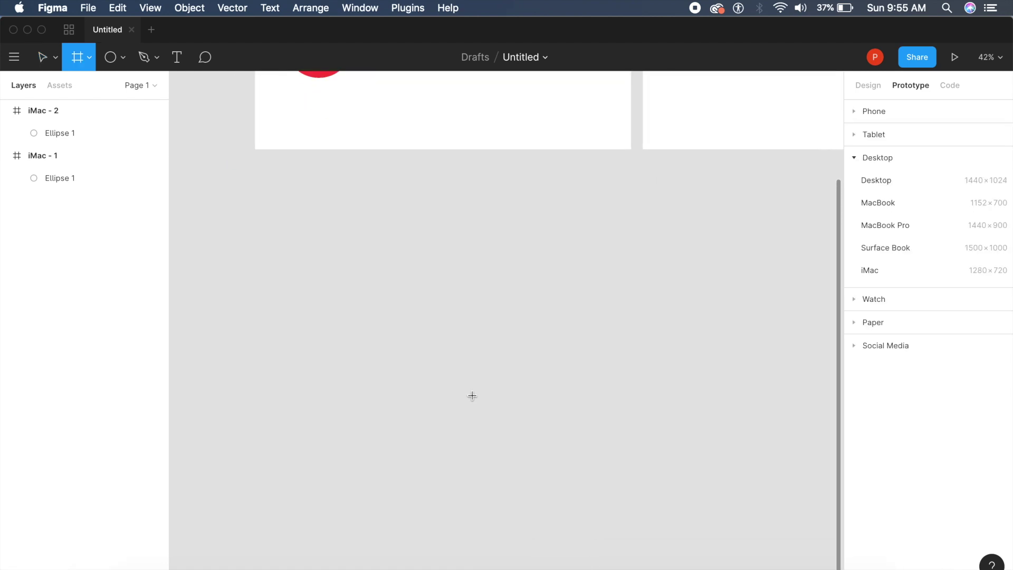
click(912, 273)
key(Escape)
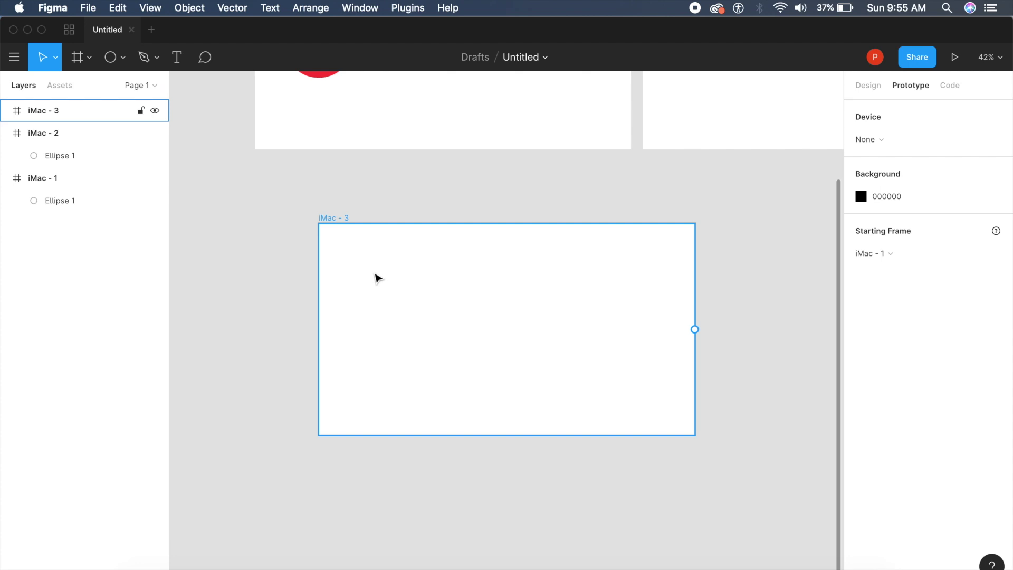
key(shift+2)
key(f)
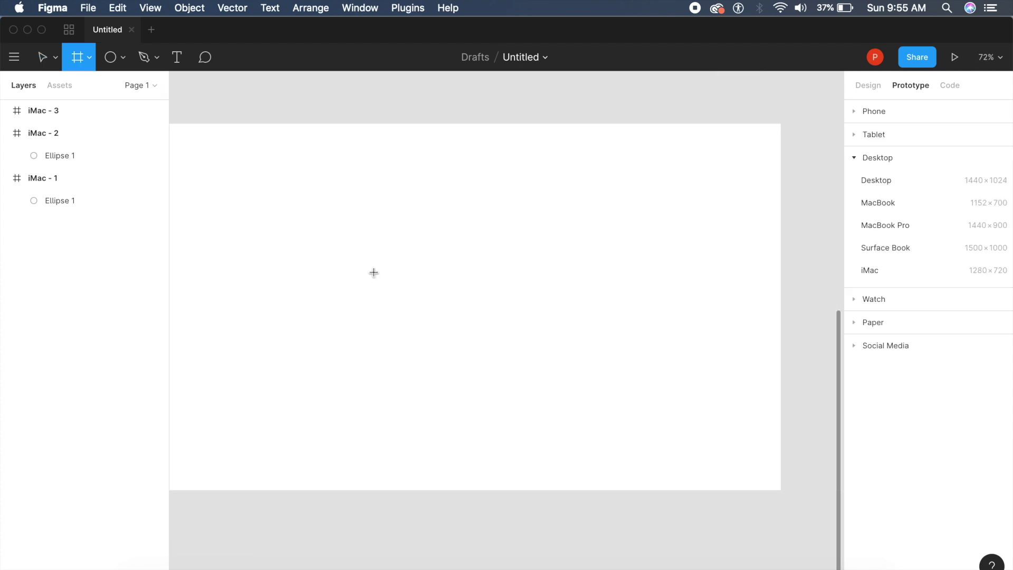
key(super+z)
Step: Draw a curved arc with the Pen tool inside iMac - 3
key(p)
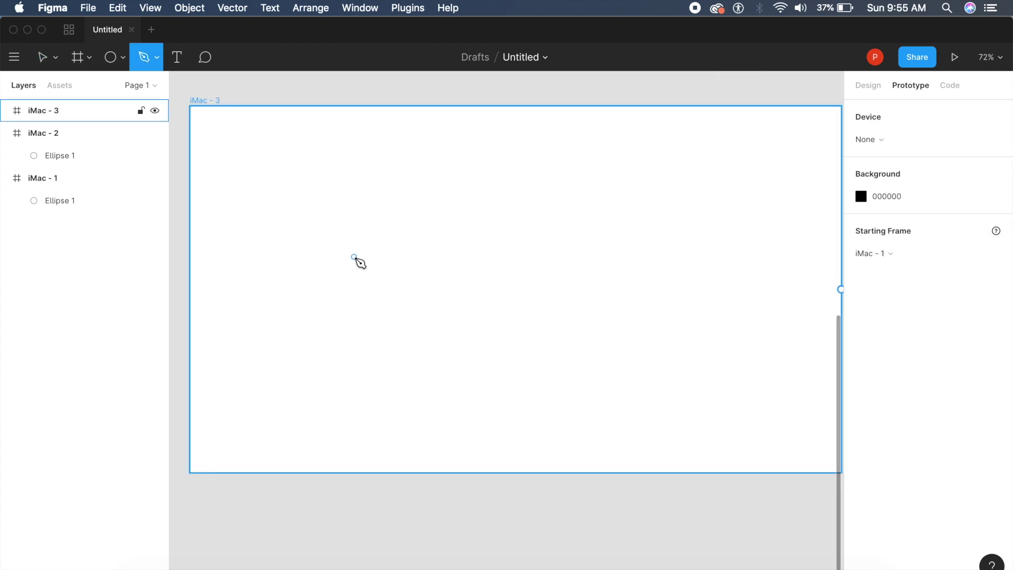
click(309, 220)
drag(309, 345, 372, 416)
key(Escape)
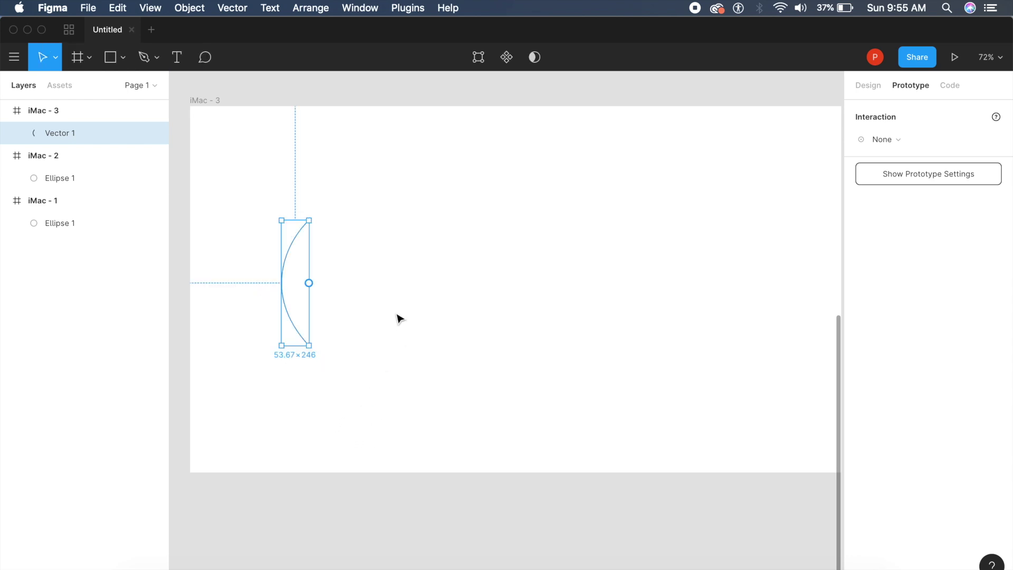
key(Escape)
Step: Give Vector 1 an 8-weight red stroke and select frame iMac - 3
click(294, 325)
click(864, 83)
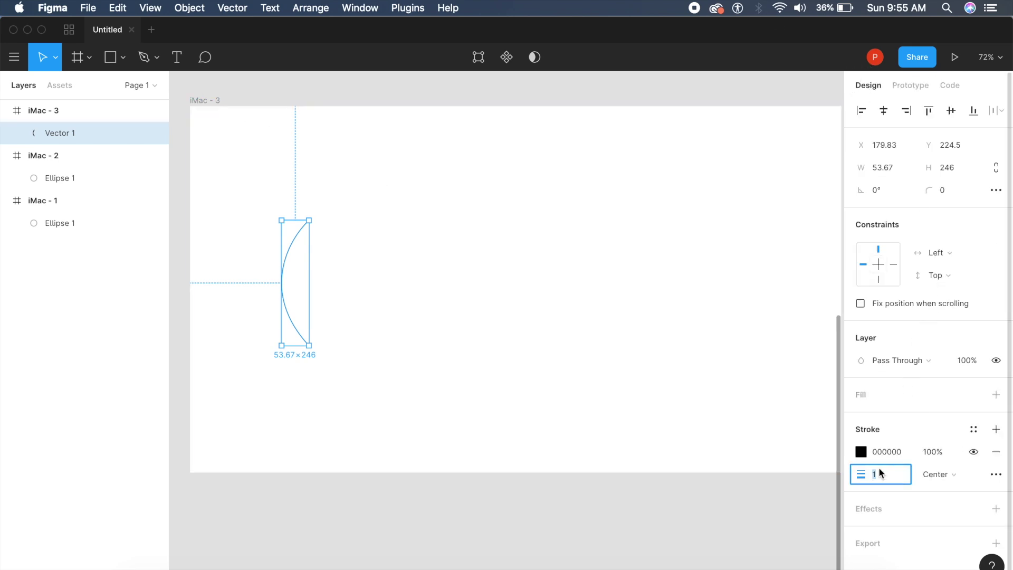
text(8)
key(Return)
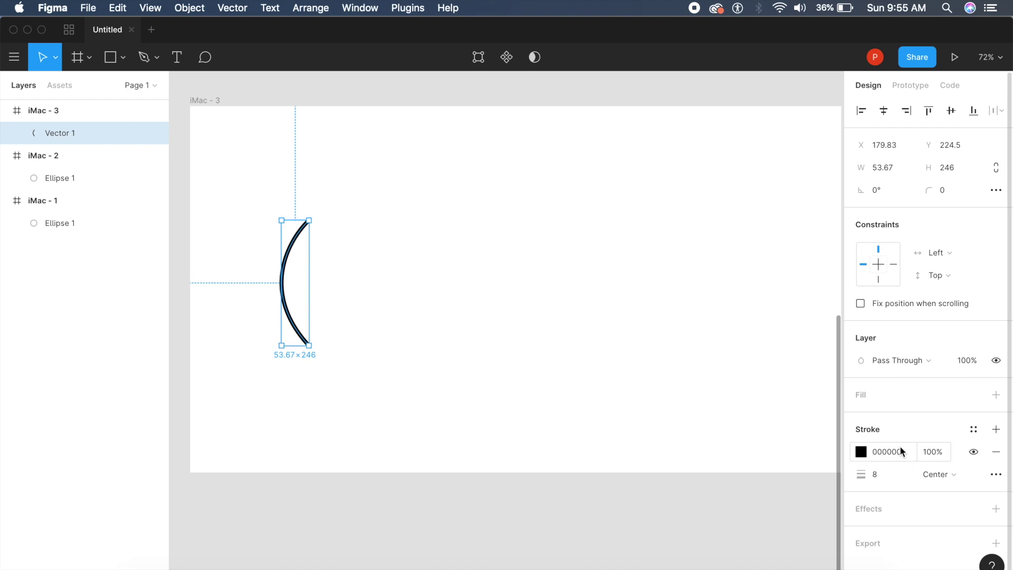
click(863, 452)
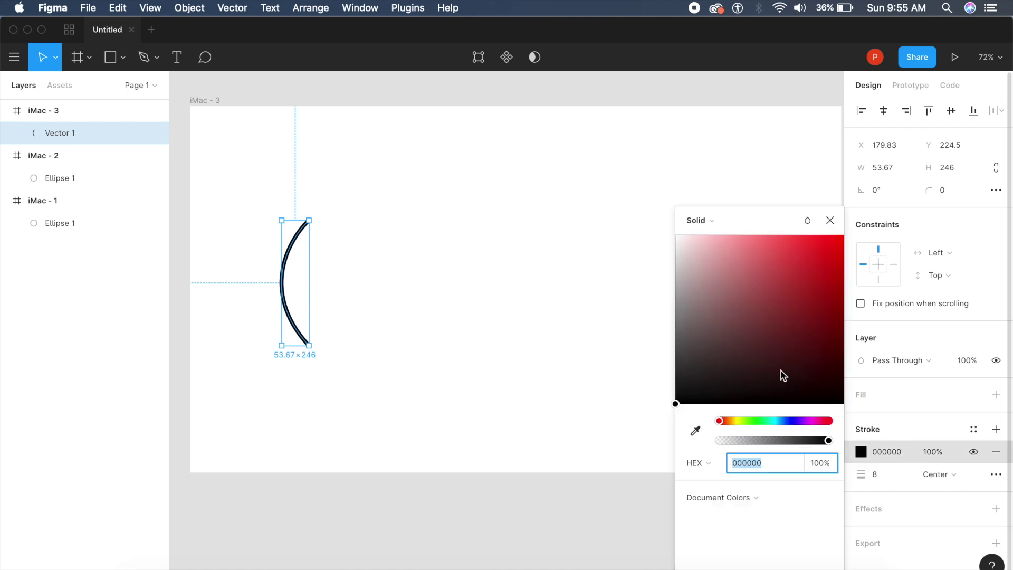
click(807, 240)
click(633, 220)
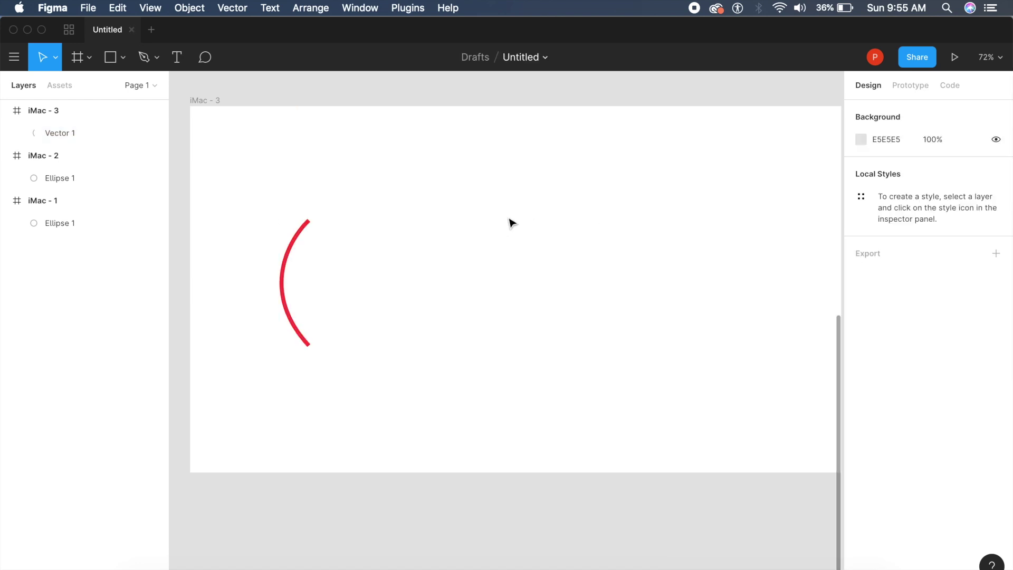
click(200, 102)
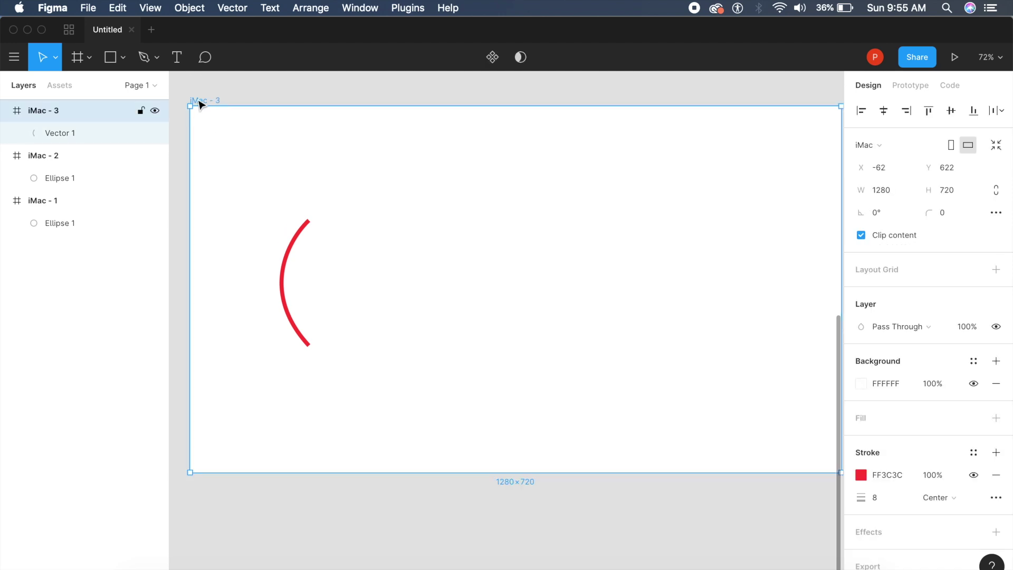
Step: Duplicate iMac - 3 as iMac - 4, drag its arc's ends into a long curve, then return to XD
key(super+d)
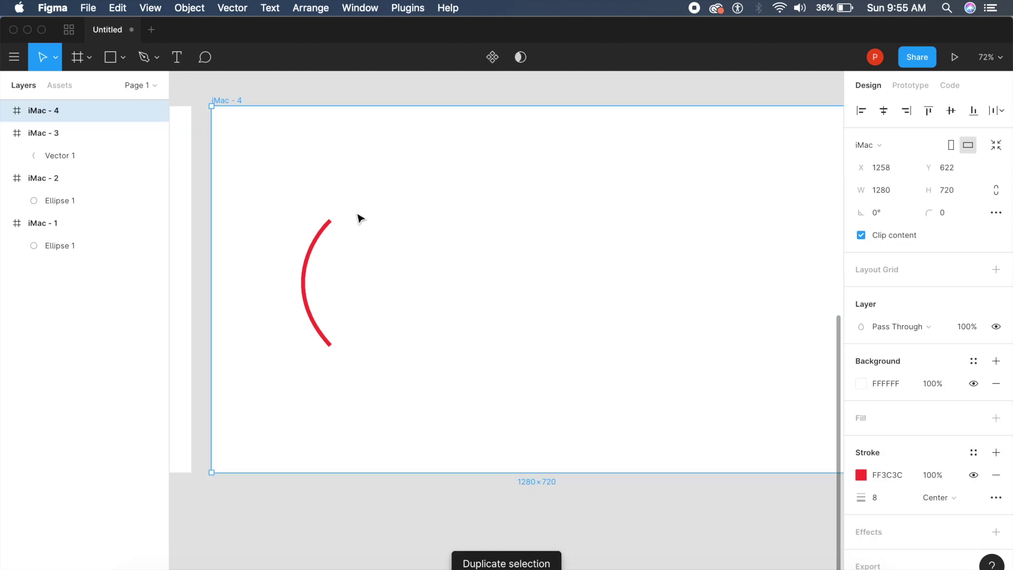
double_click(311, 247)
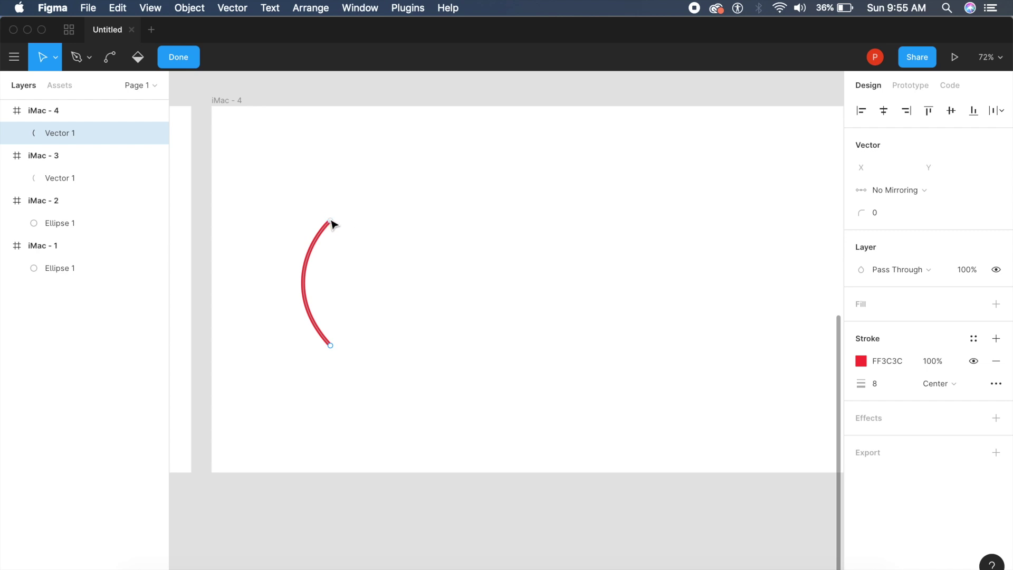
drag(331, 223, 701, 314)
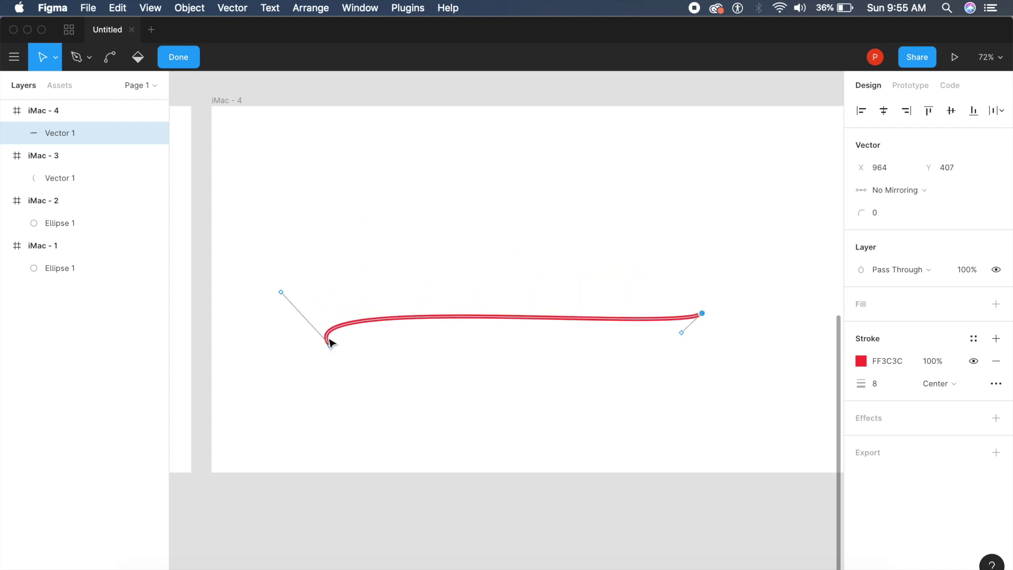
drag(328, 344, 271, 161)
scroll(274, 168, left, 5)
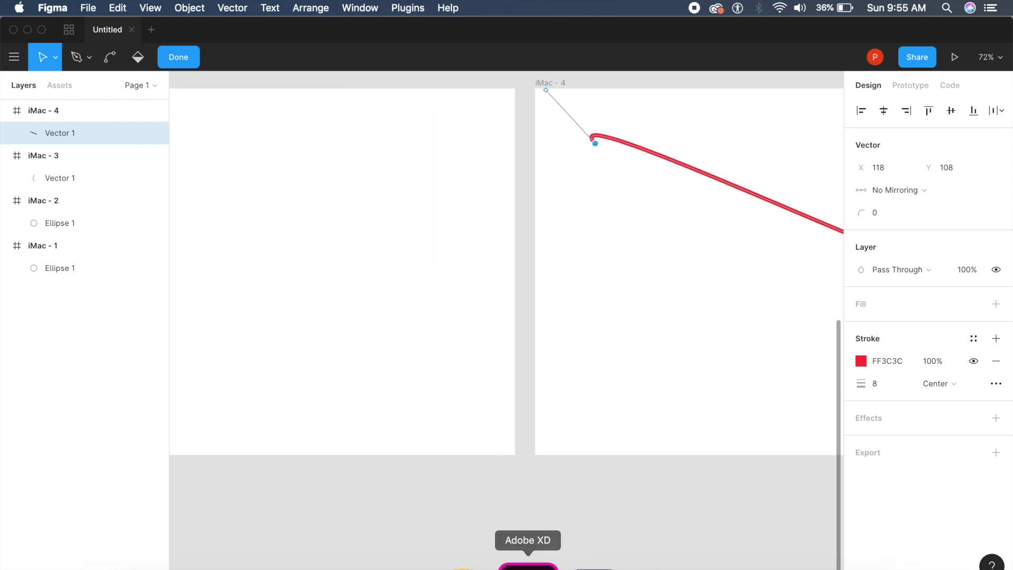
click(528, 564)
Step: Link the Web 1920 – 3 arc to Web 1920 – 4 with a tap Auto-Animate using Snap easing
scroll(290, 202, left, 10)
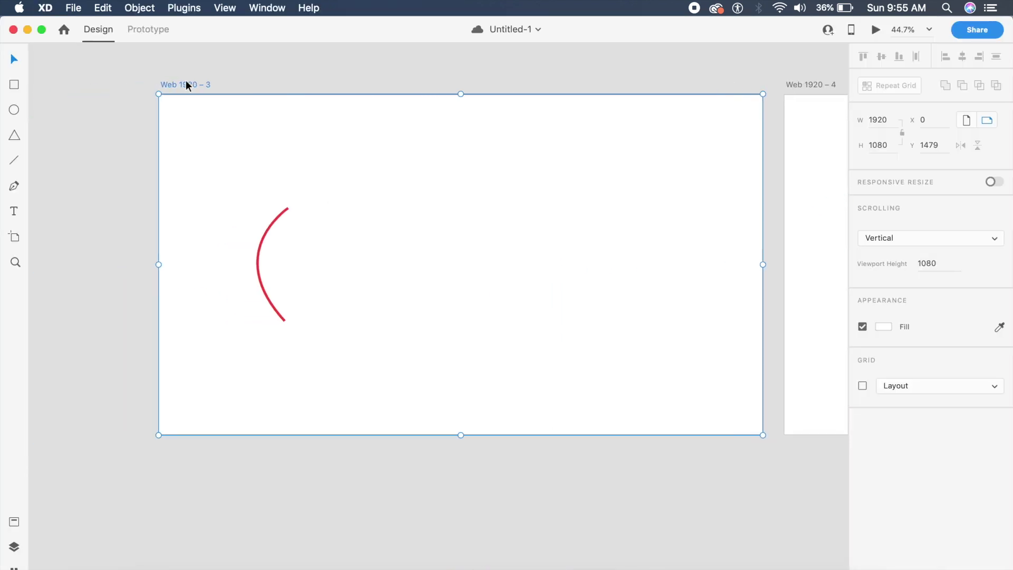
click(147, 33)
click(261, 240)
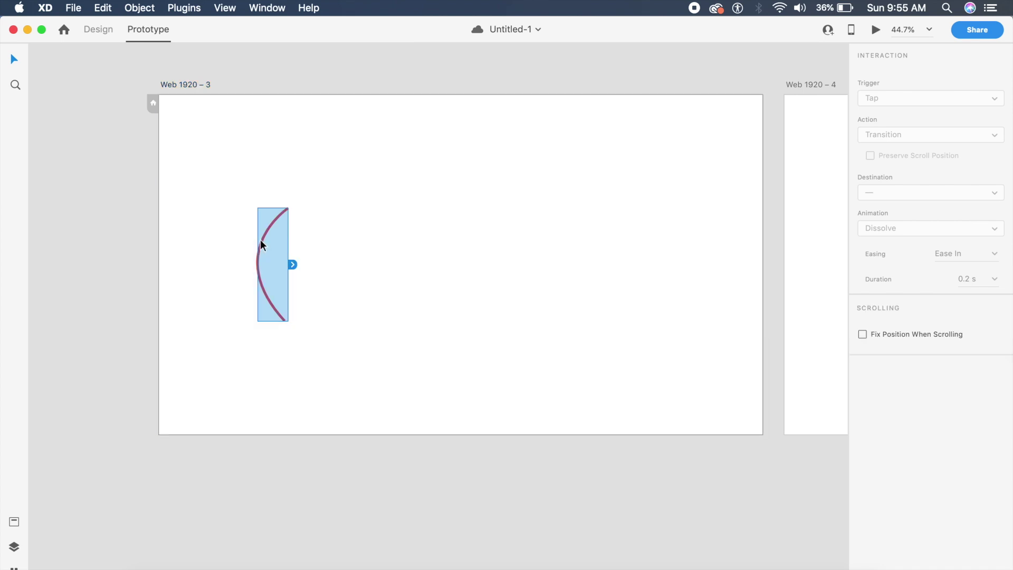
scroll(260, 239, down, 5)
scroll(260, 240, down, 5)
drag(237, 245, 541, 236)
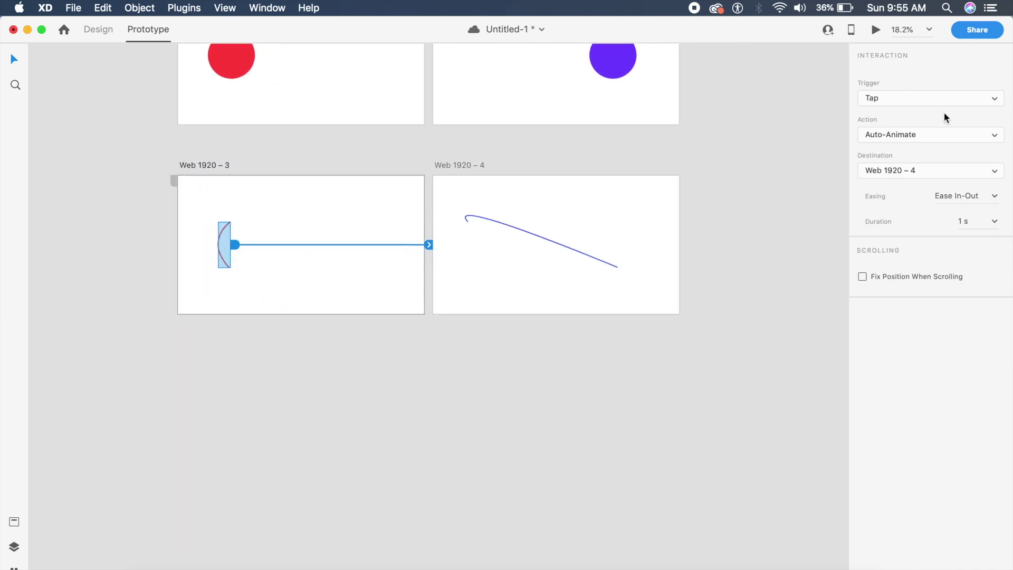
click(923, 136)
click(924, 133)
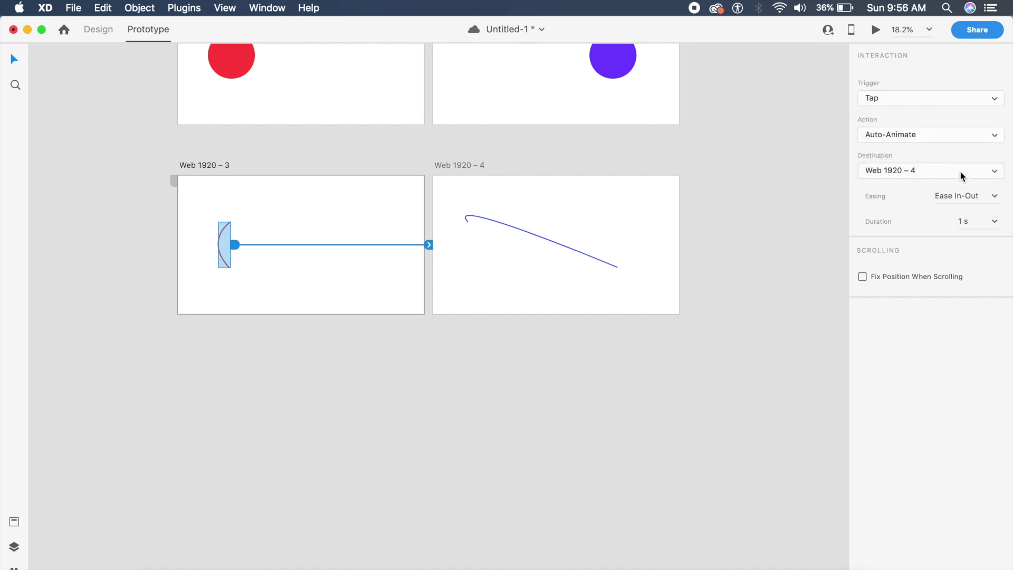
click(995, 195)
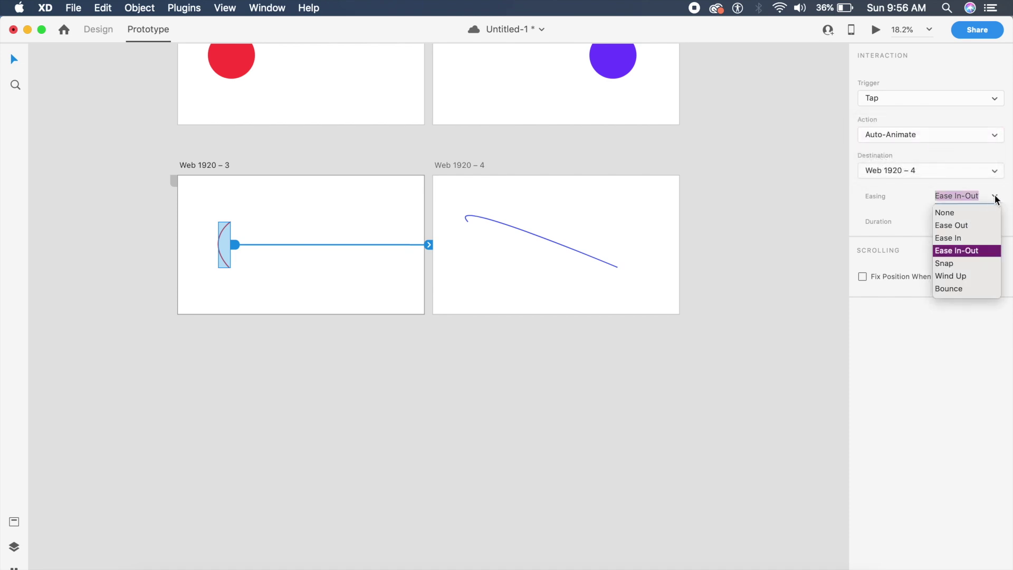
click(951, 262)
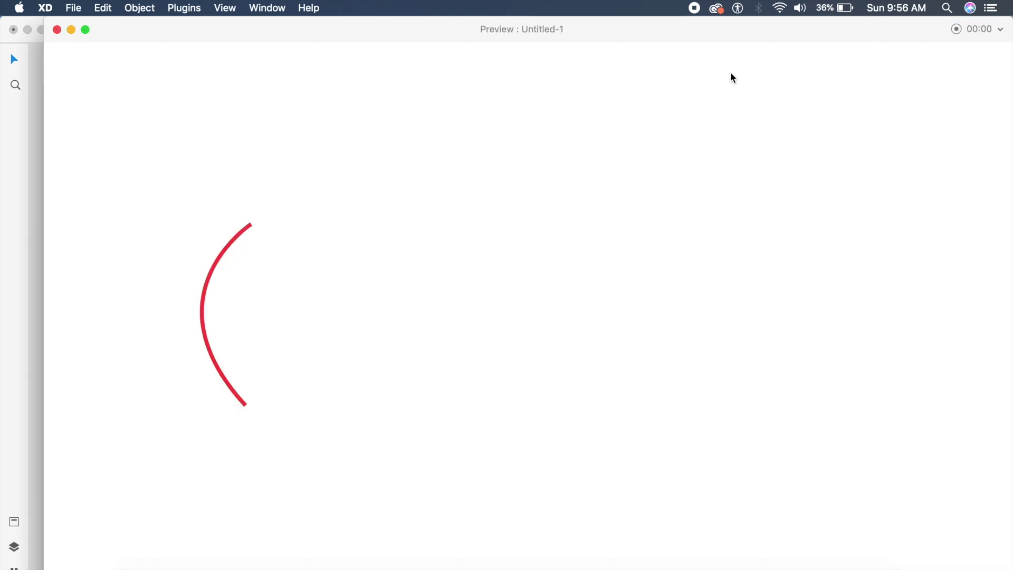
Step: Preview the arc's tap animation, close the preview and switch to Figma
click(215, 294)
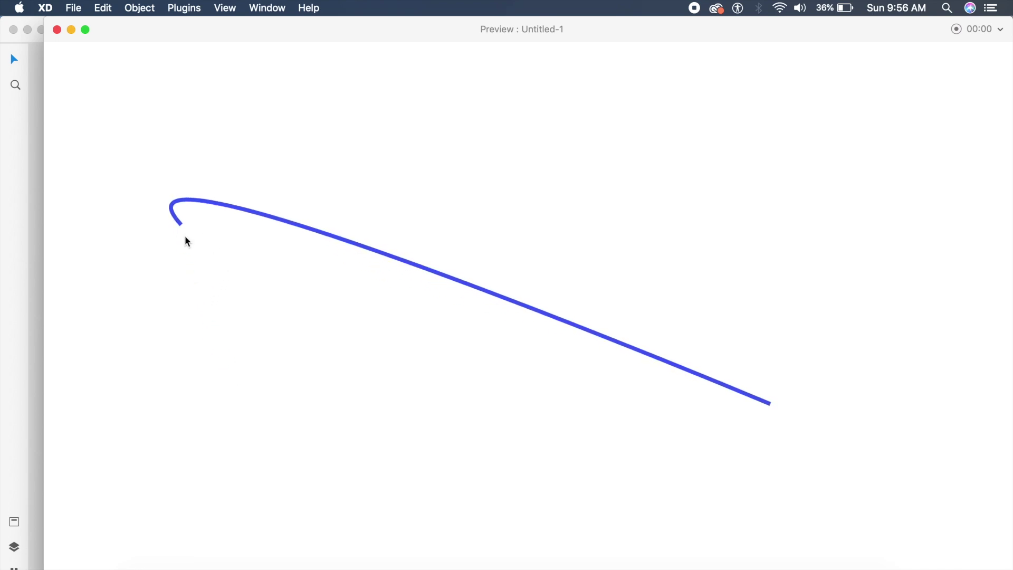
click(57, 30)
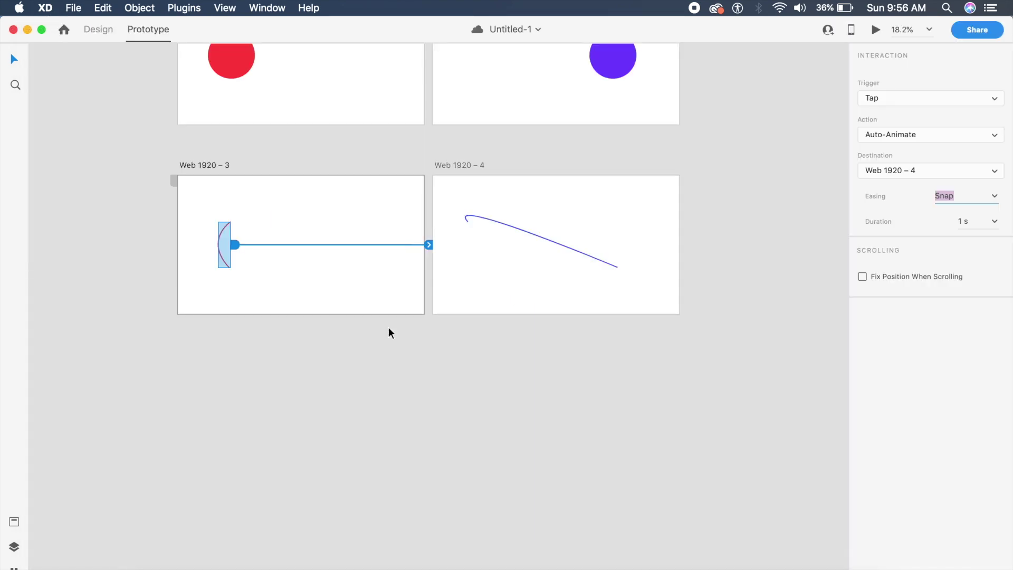
click(561, 560)
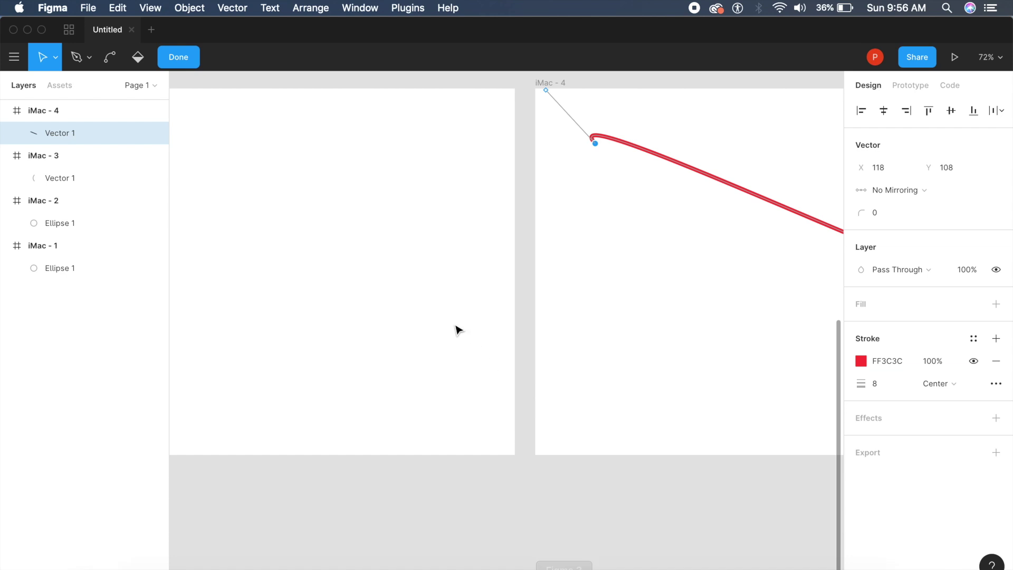
Step: Connect the iMac - 3 arc to iMac - 4 with an on-click Smart Animate
scroll(457, 329, left, 5)
key(Escape)
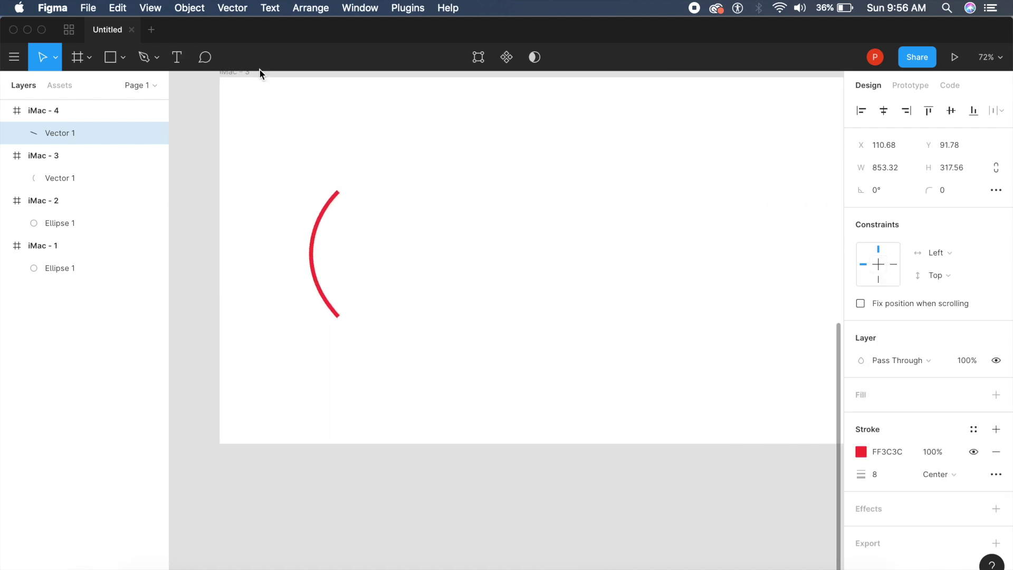
click(912, 85)
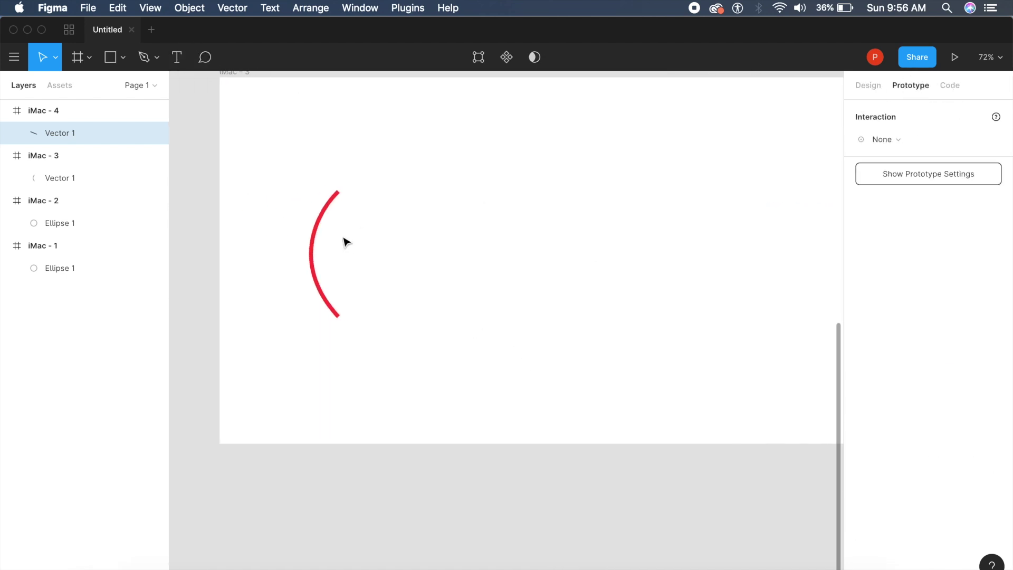
click(325, 236)
scroll(324, 238, down, 5)
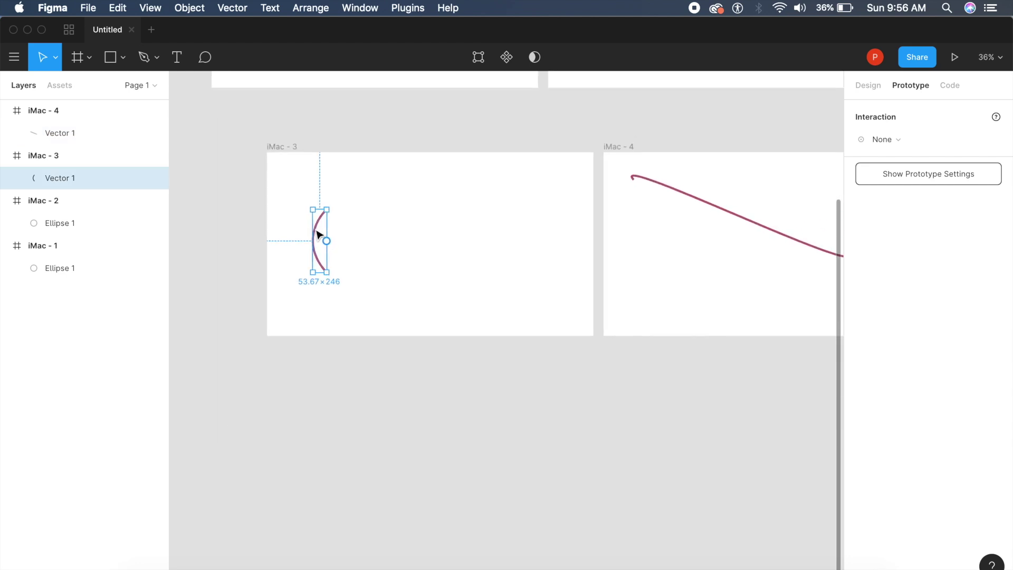
drag(326, 241, 644, 209)
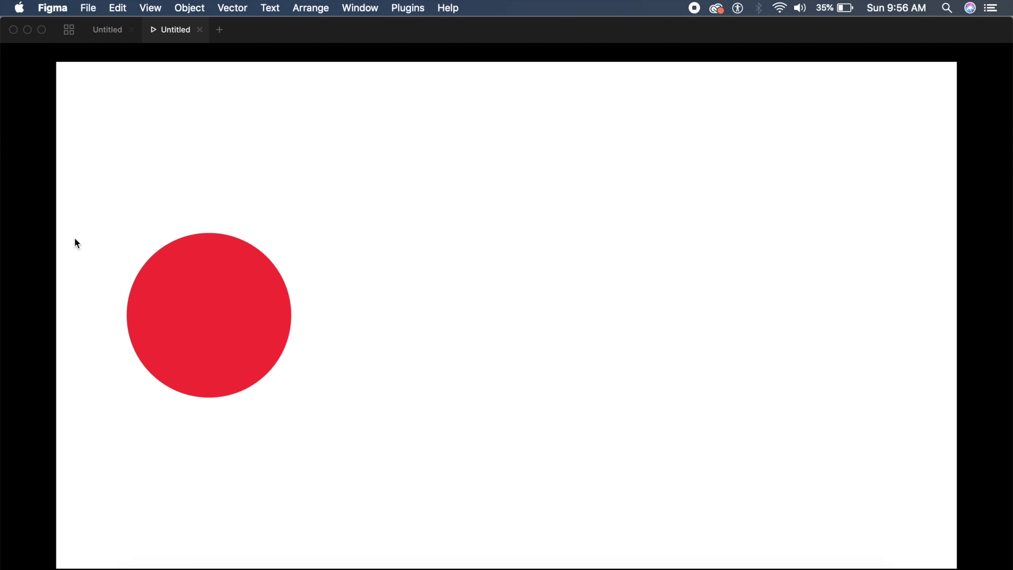
Step: Play the presentation to see the arc morph, review its interaction, then return to Adobe XD
click(154, 260)
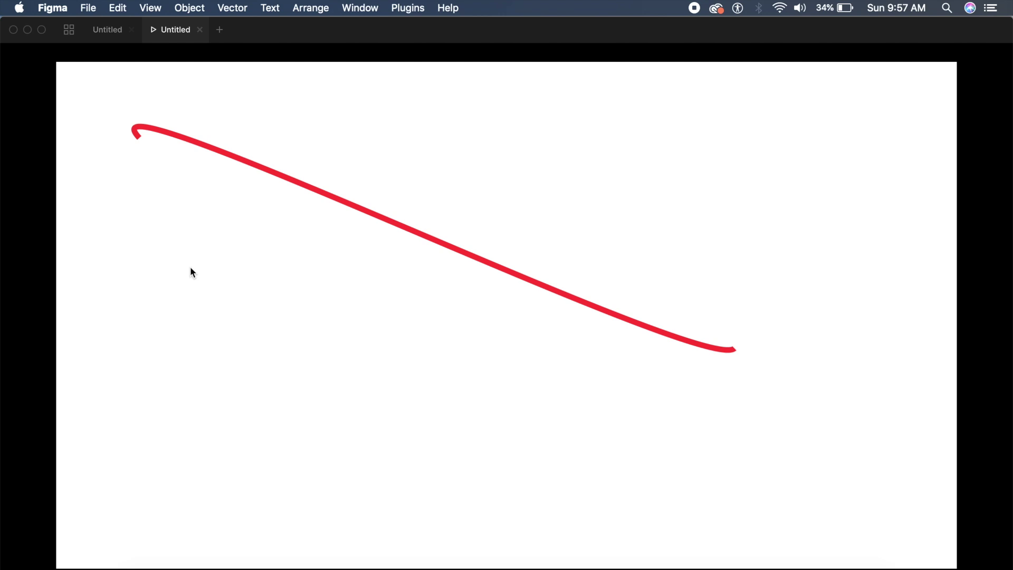
click(87, 24)
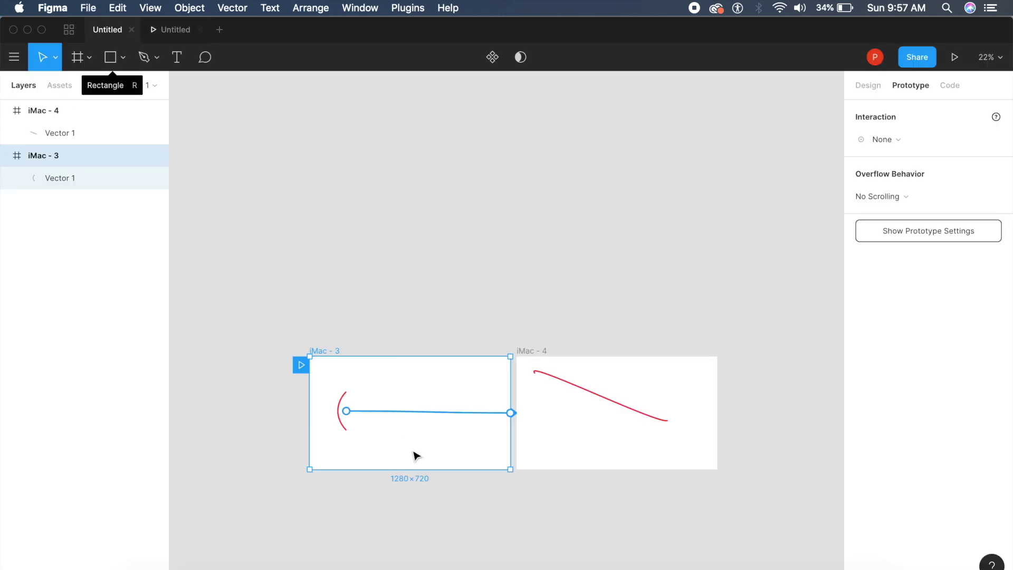
click(77, 176)
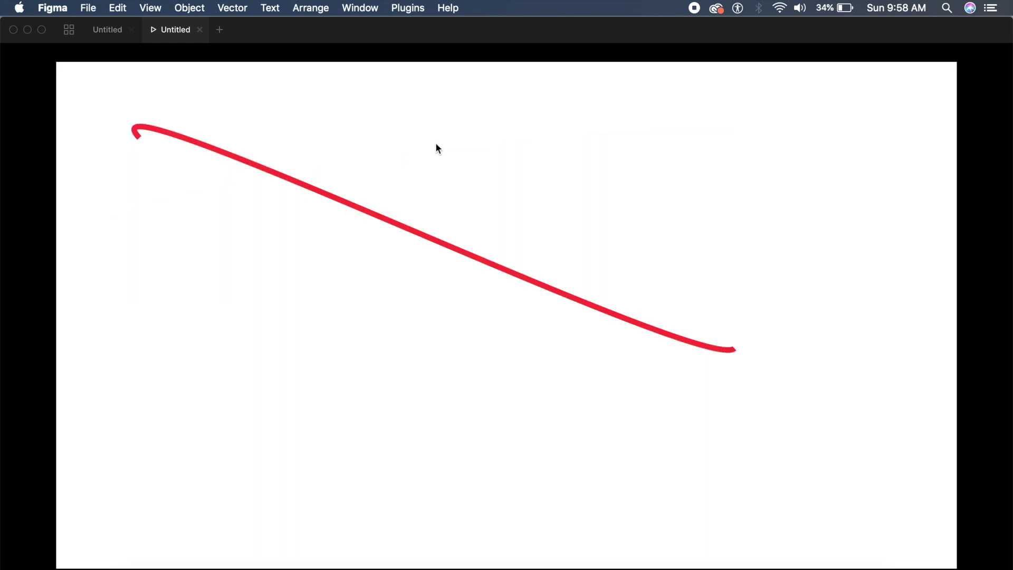
click(107, 28)
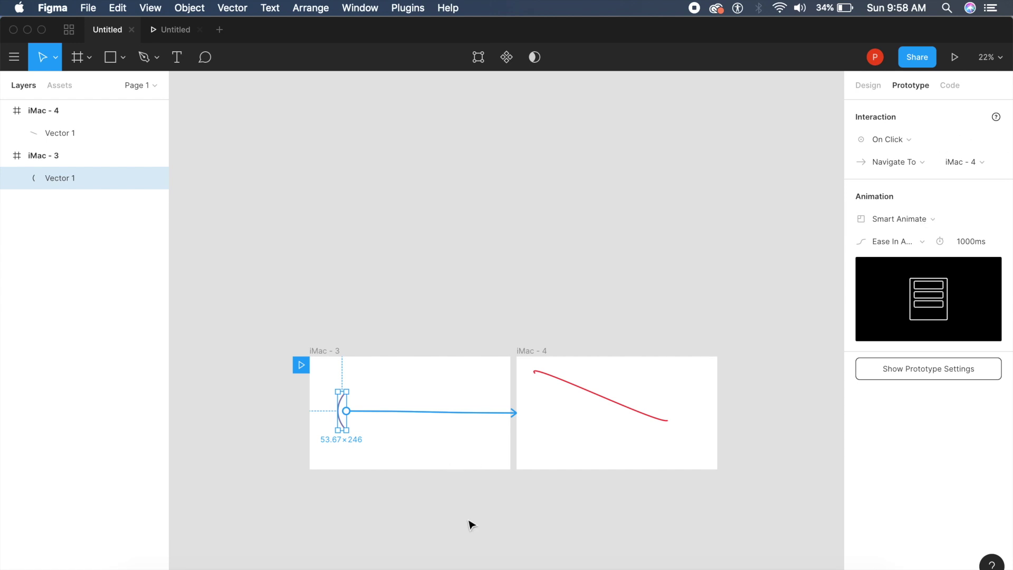
click(530, 560)
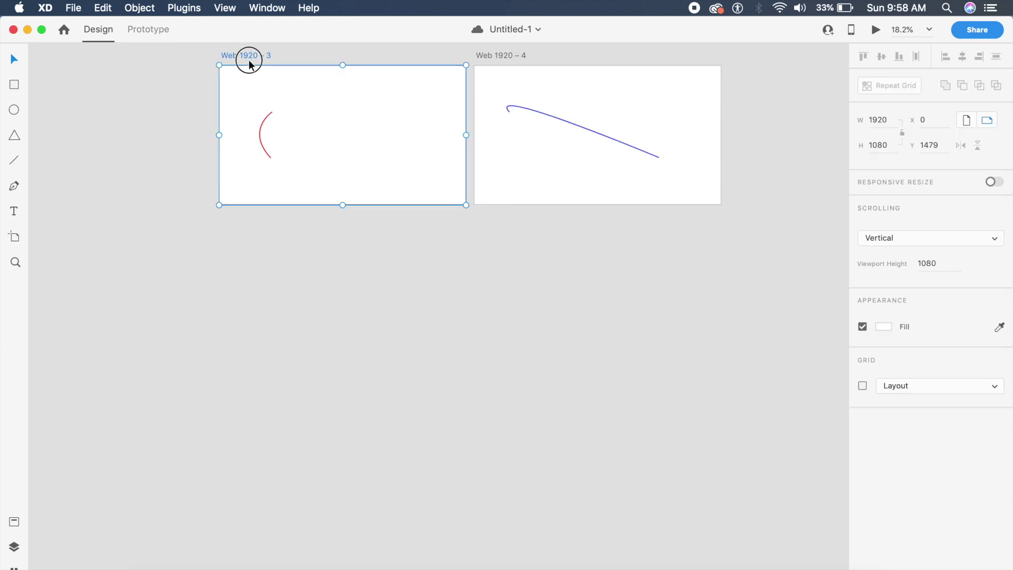
Step: Duplicate Web 1920 – 3 as Web 1920 – 5 and replace the curve with a red #FF4040 circle
drag(249, 62, 254, 241)
scroll(254, 241, up, 3)
scroll(254, 242, down, 5)
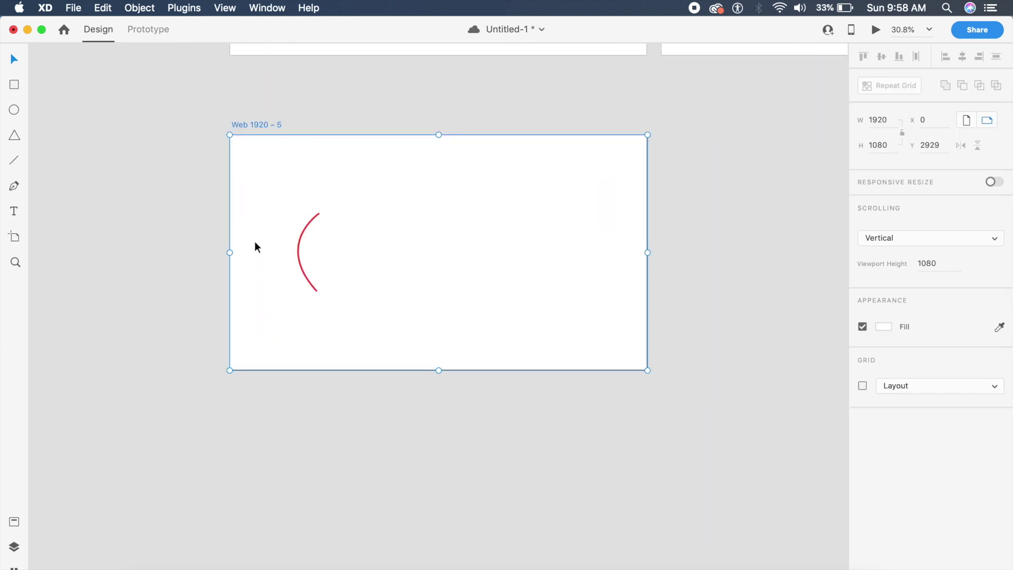
click(311, 232)
key(BackSpace)
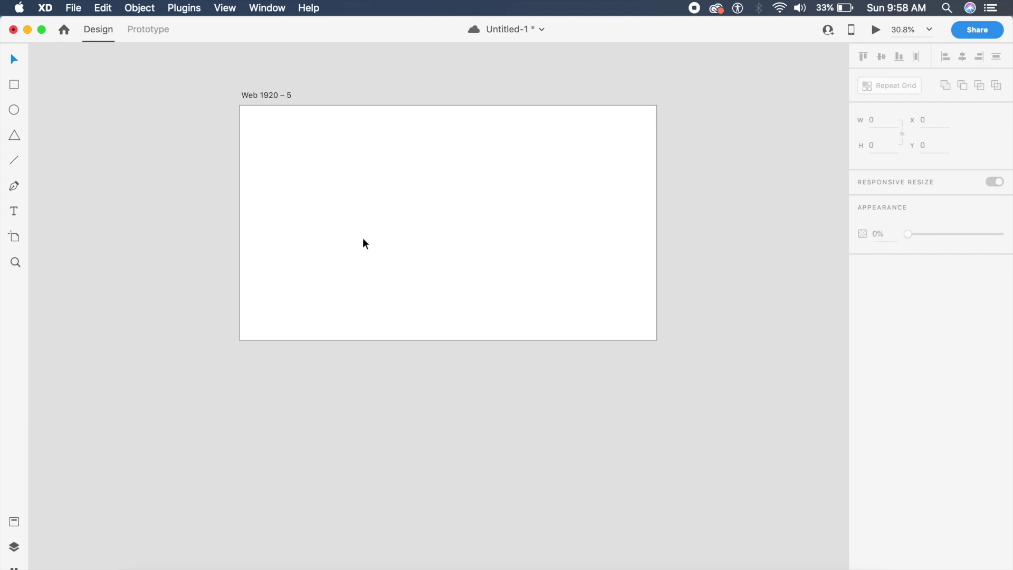
click(363, 238)
key(super+v)
click(875, 320)
drag(816, 284, 786, 220)
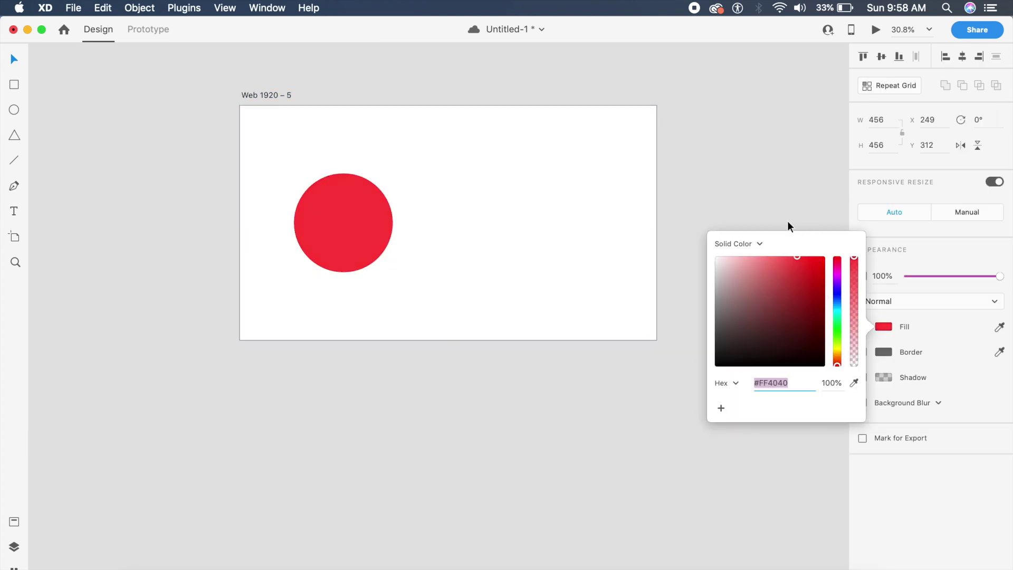
click(787, 221)
Step: Set the circle's blend mode to Exclusion and paste the lantern photo onto the artboard
click(320, 191)
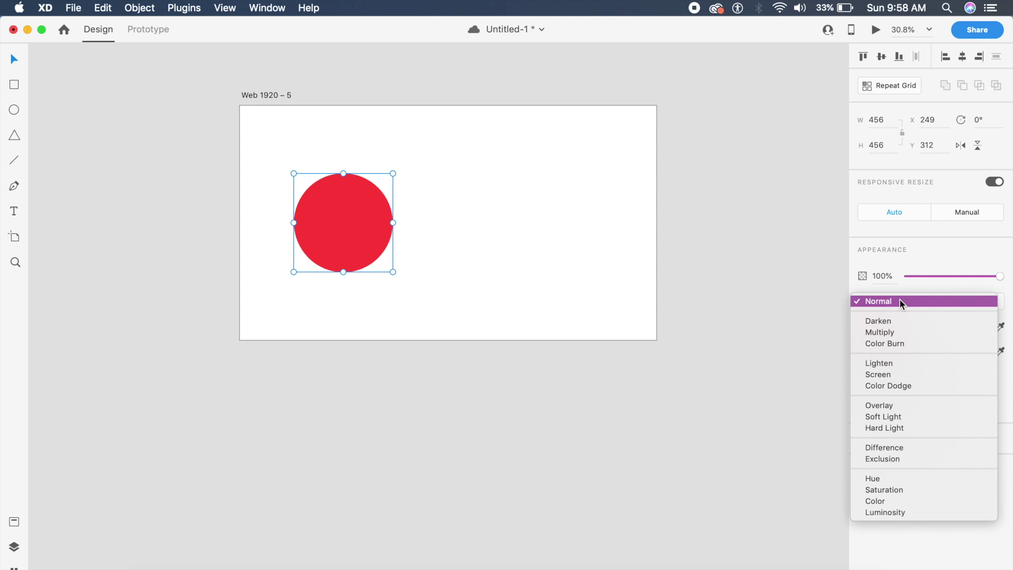
click(892, 385)
click(899, 302)
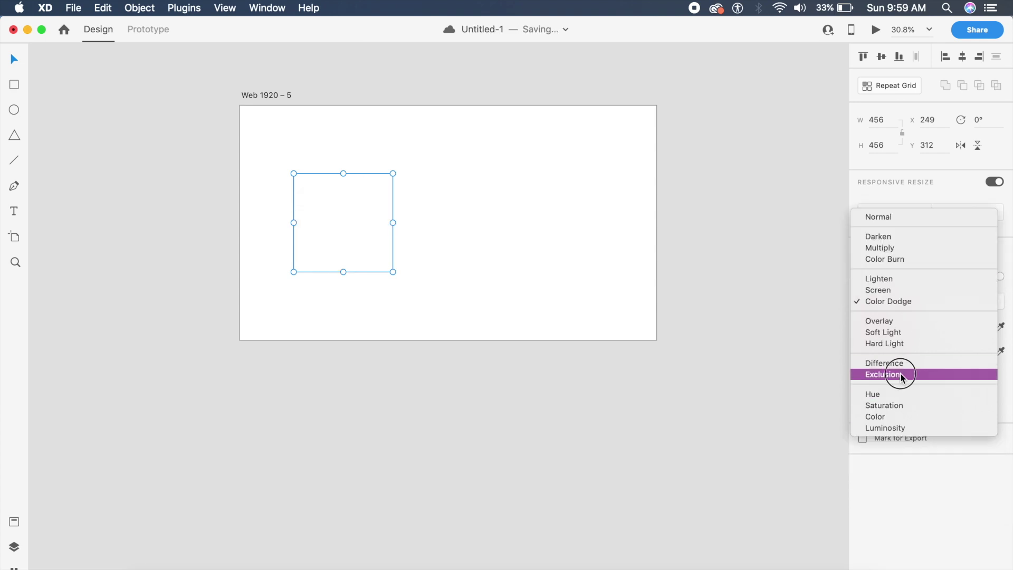
click(901, 375)
click(500, 235)
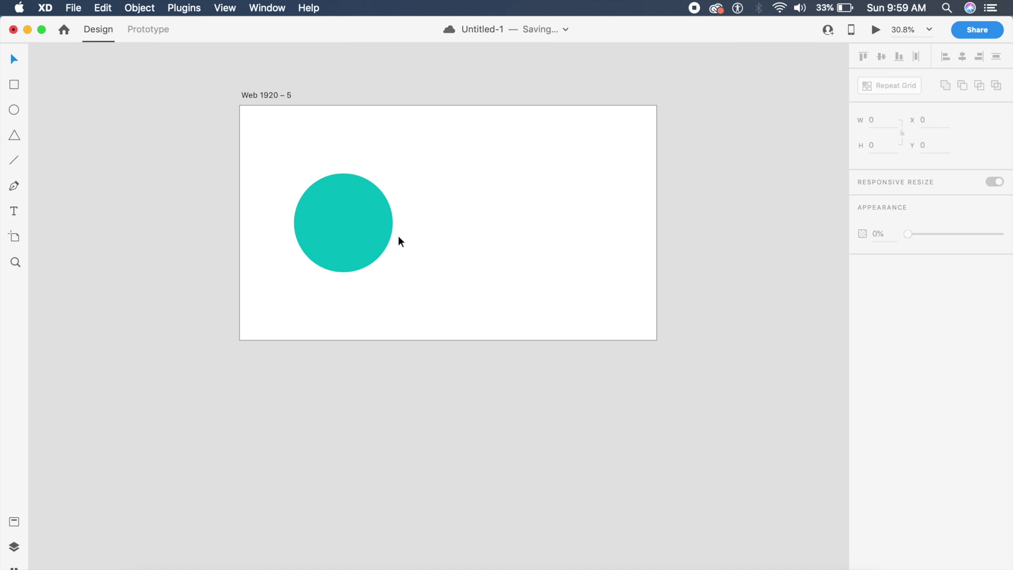
key(super+v)
drag(559, 248, 509, 285)
Step: On Web 1920 – 5, send the lantern photo behind the circle and move it off the artboard's left
click(453, 261)
drag(454, 262, 419, 260)
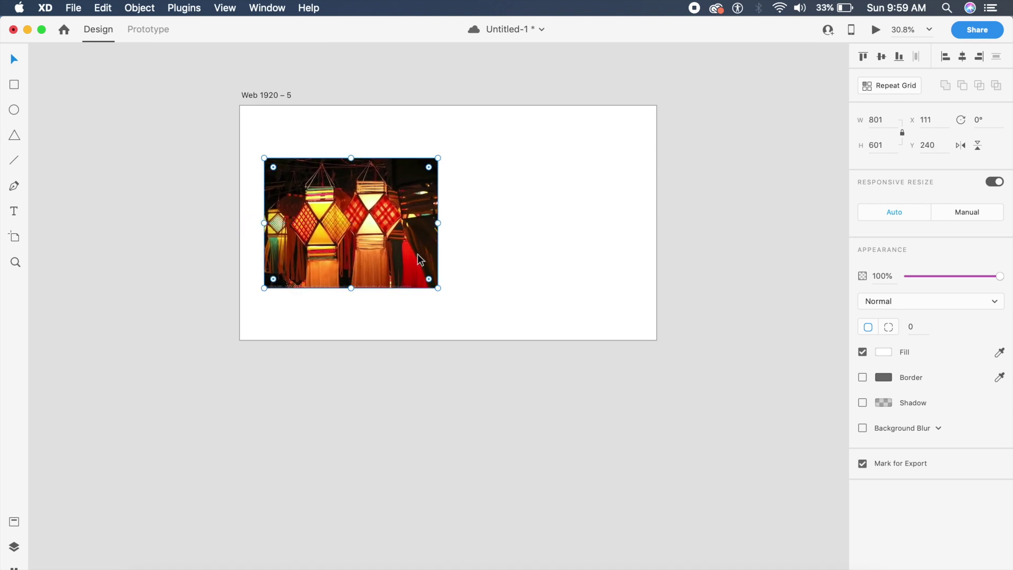
key(super+shift+[)
drag(420, 258, 227, 268)
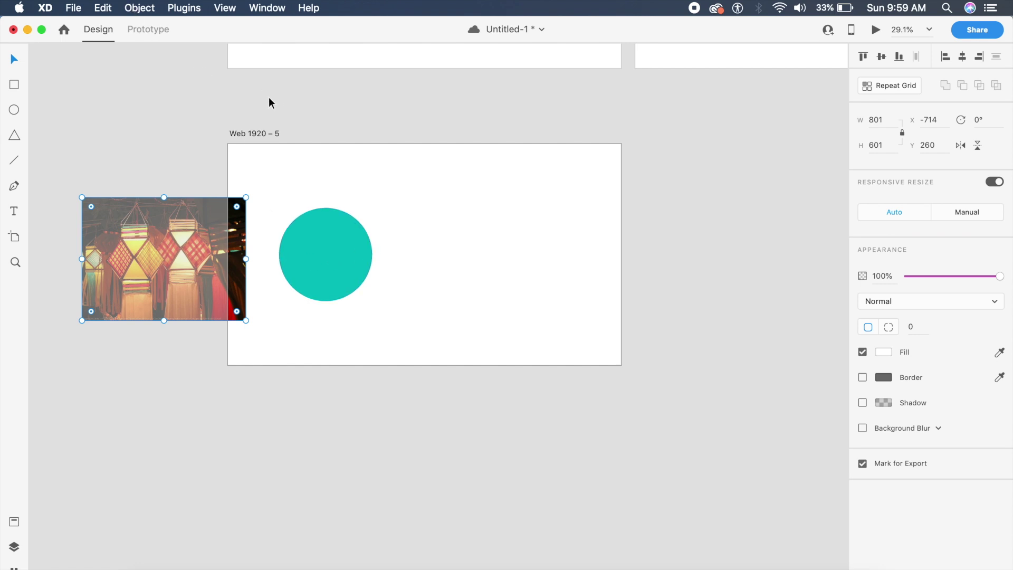
Step: Duplicate as Web 1920 – 6 with the photo moved over the circle and sent one layer back
click(260, 138)
key(super+d)
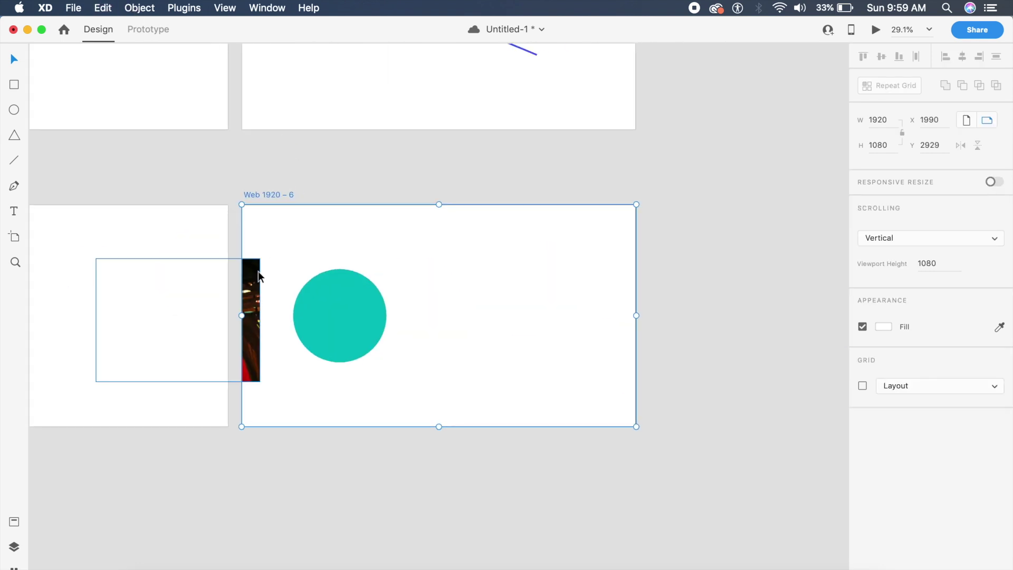
drag(256, 285, 446, 295)
key(super+bracketleft)
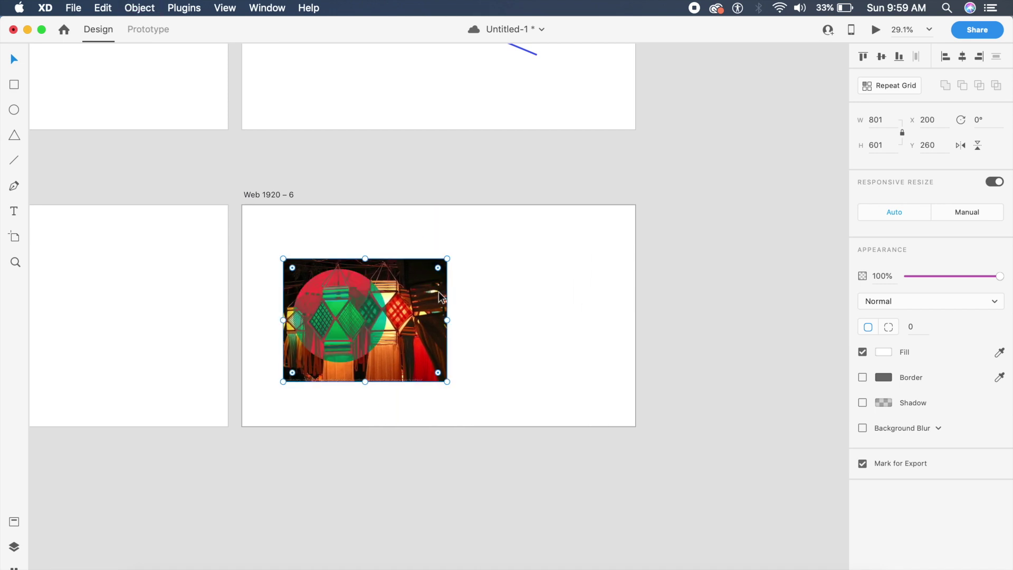
scroll(446, 295, left, 5)
click(151, 311)
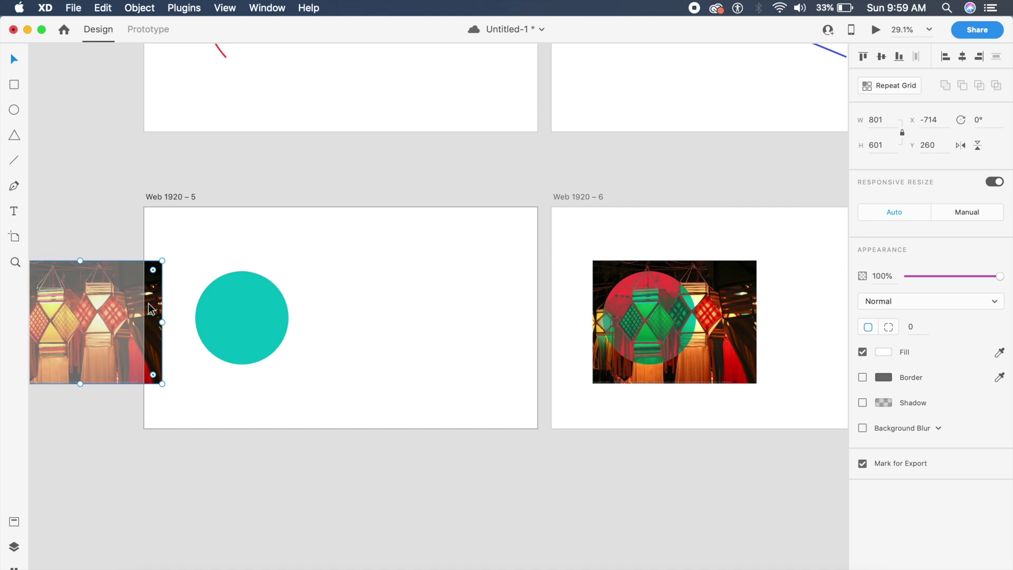
key(ctrl+Tab)
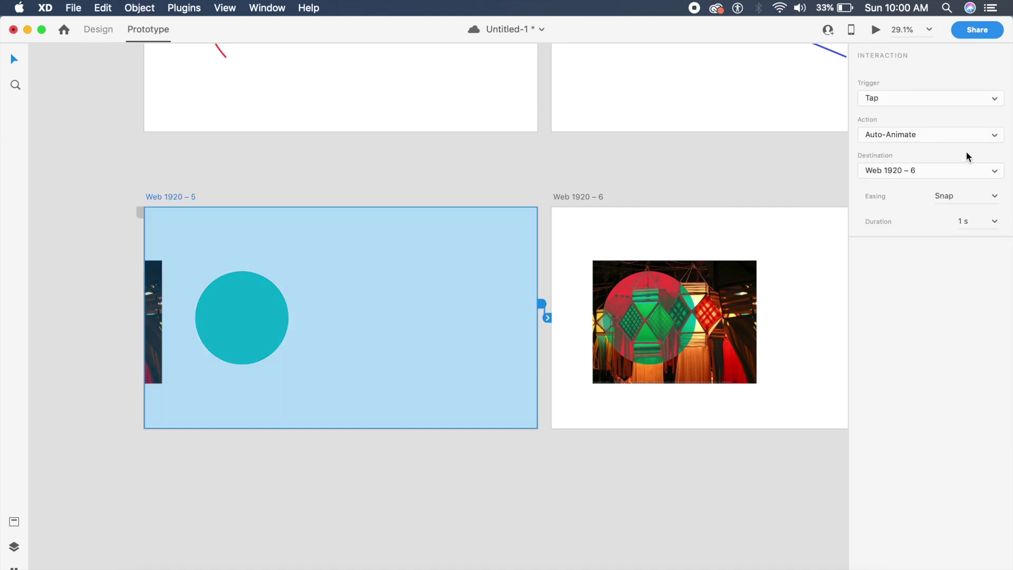
Step: Preview Adobe XD's Auto-Animate transition of the photo sliding over the circle, then return to Figma
click(875, 29)
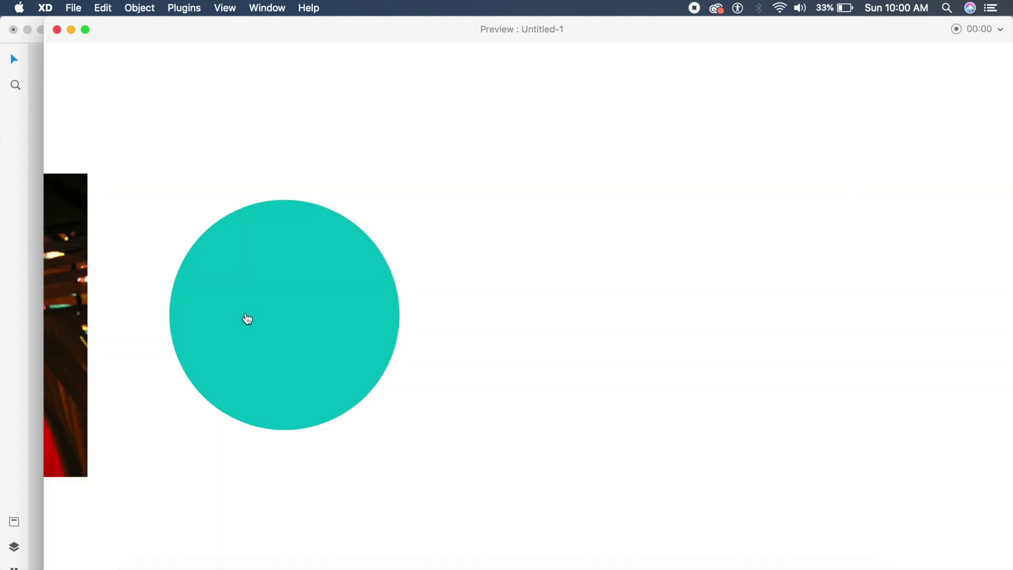
click(389, 290)
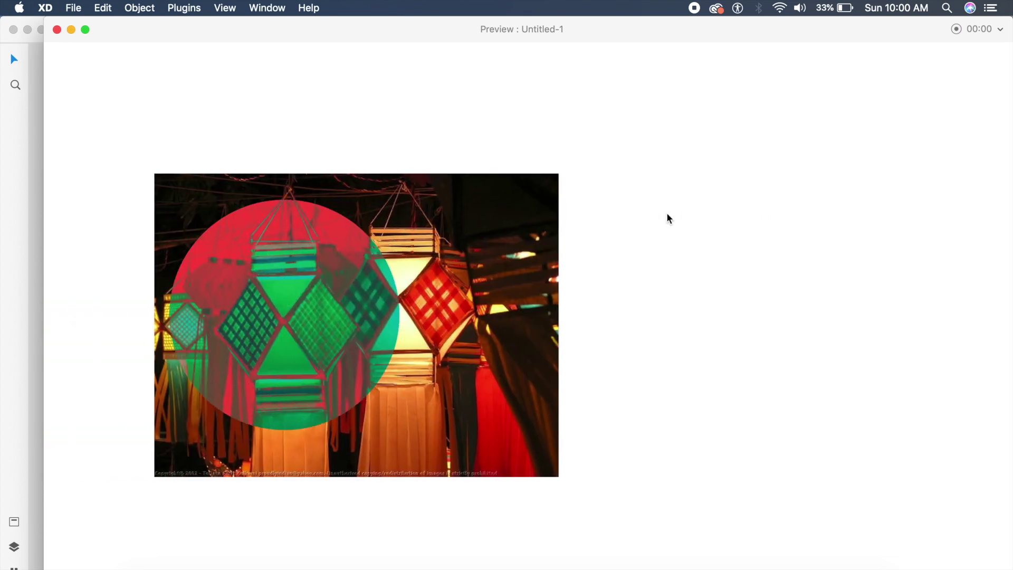
click(56, 30)
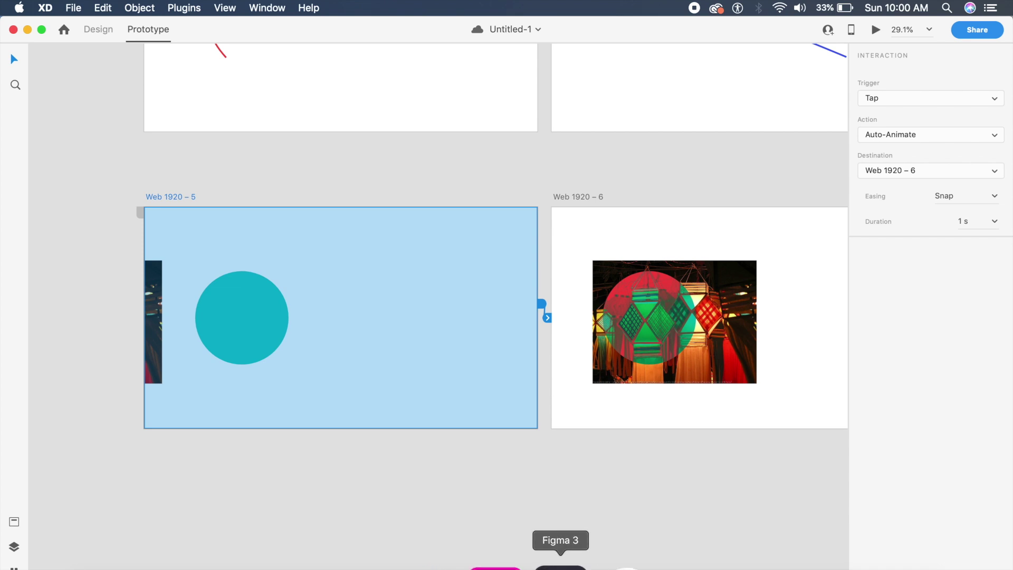
click(558, 557)
scroll(455, 422, down, 5)
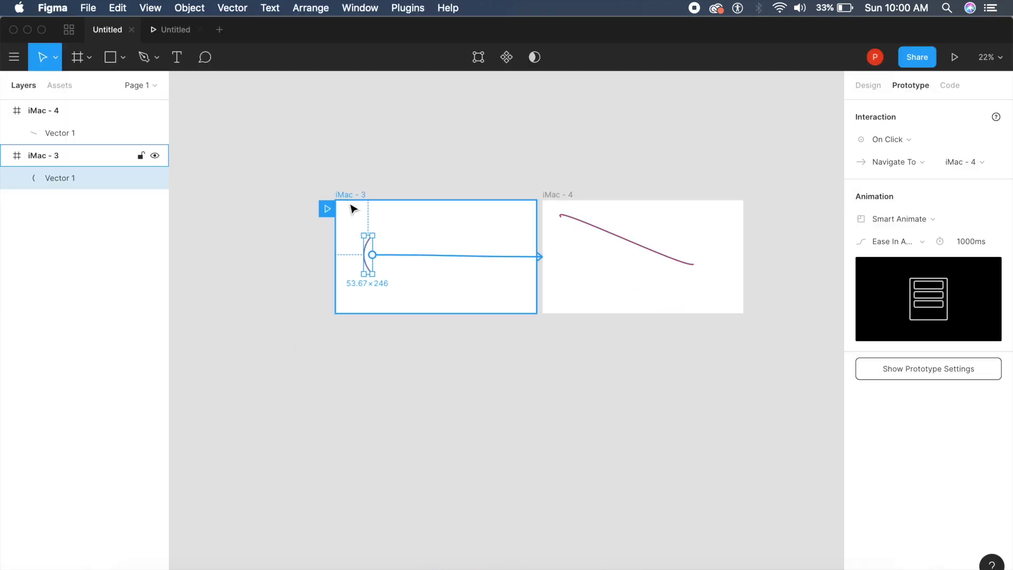
Step: Duplicate iMac - 3 as a new frame iMac - 5 and delete its curve
drag(351, 197, 354, 368)
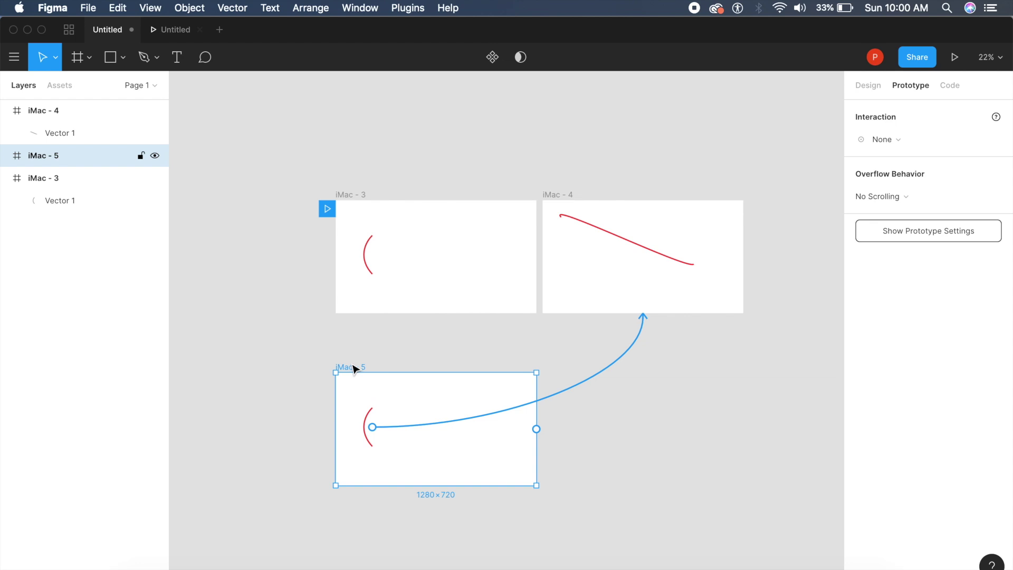
click(869, 86)
drag(501, 498, 327, 378)
key(Delete)
key(shift+2)
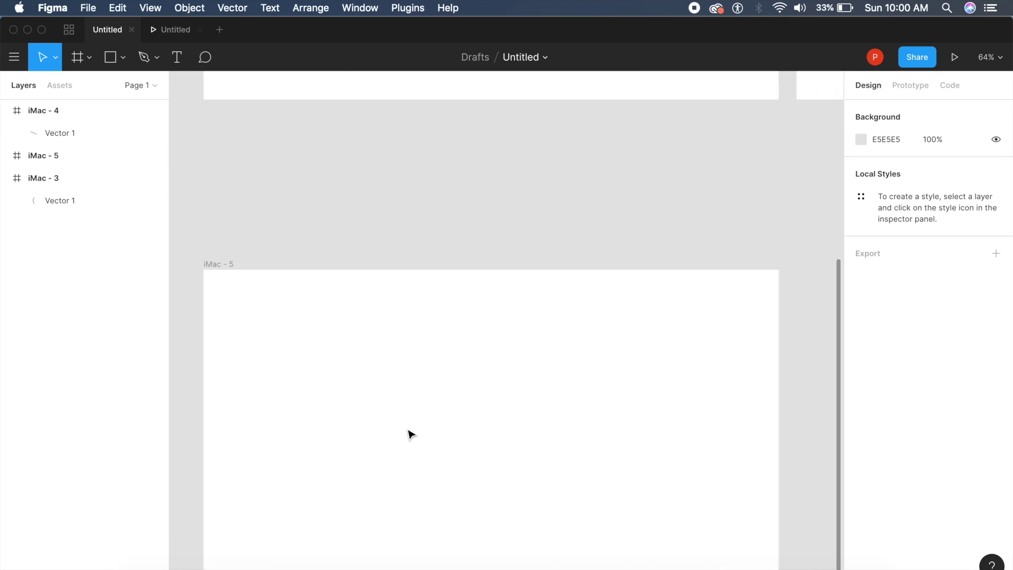
Step: Draw a circle inside iMac - 5 and position it at X 165, Y 174
key(o)
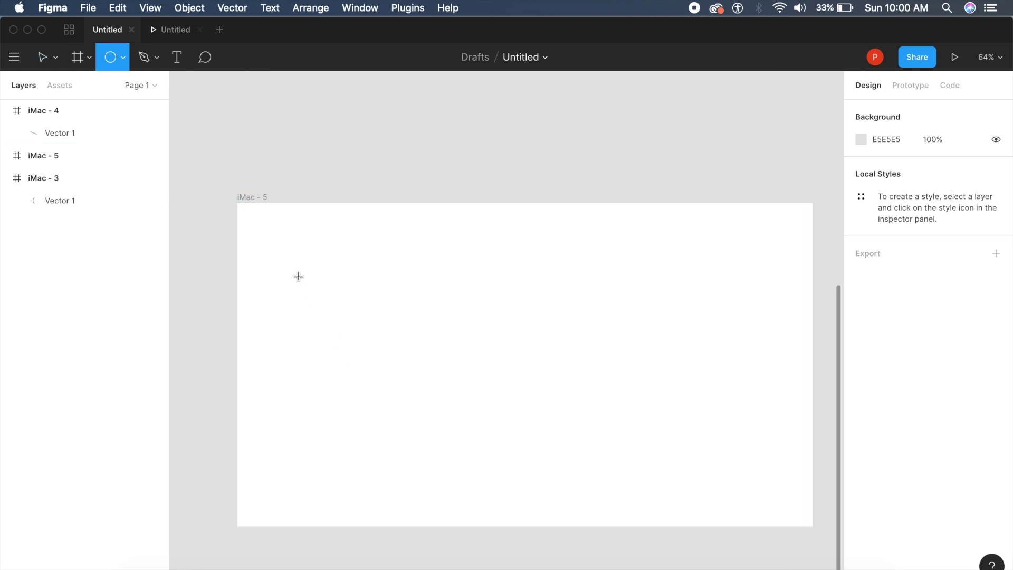
drag(298, 276, 436, 429)
click(387, 348)
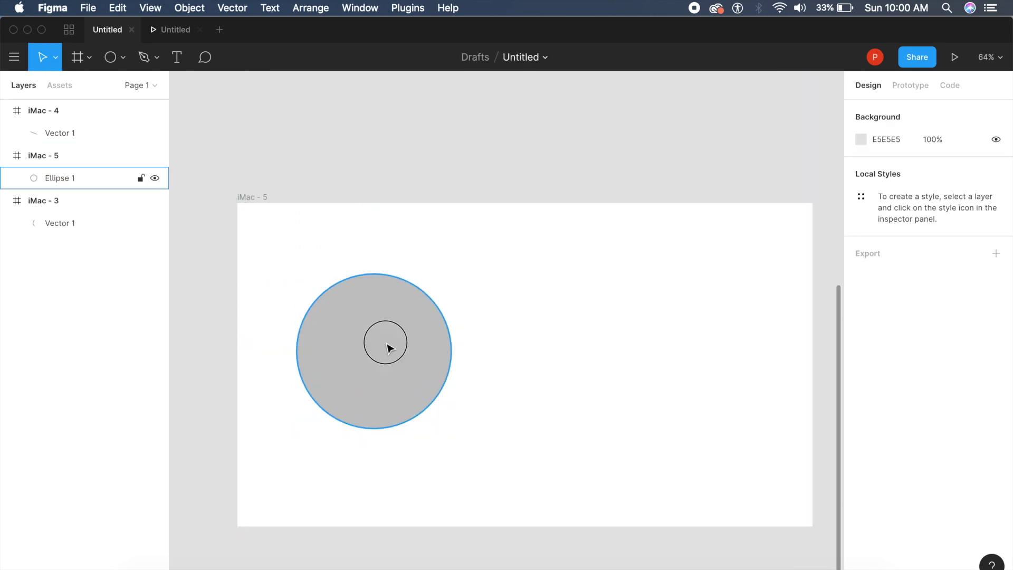
drag(387, 348, 407, 355)
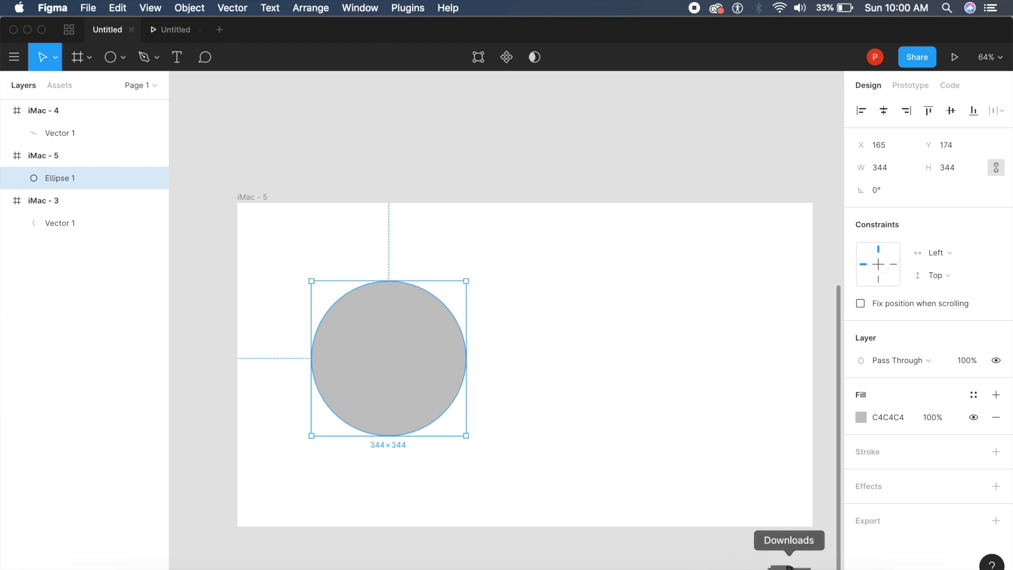
Step: Place the lanterns image at 410 by 427 on the frame's left edge, with the circle above it
click(788, 567)
drag(806, 401, 446, 390)
drag(579, 243, 402, 320)
drag(357, 380, 251, 322)
key(Escape)
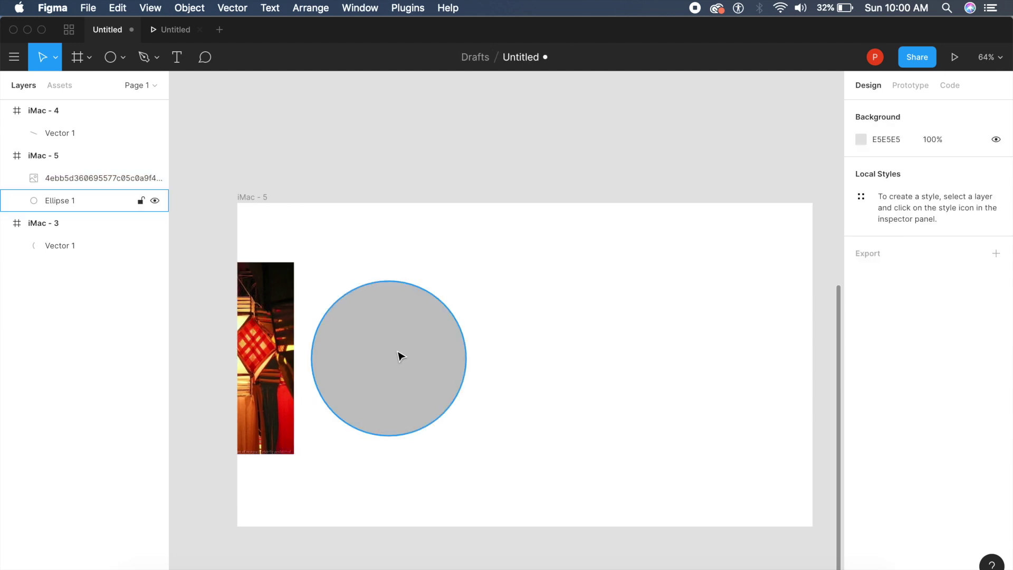
click(397, 355)
key(super+bracketright)
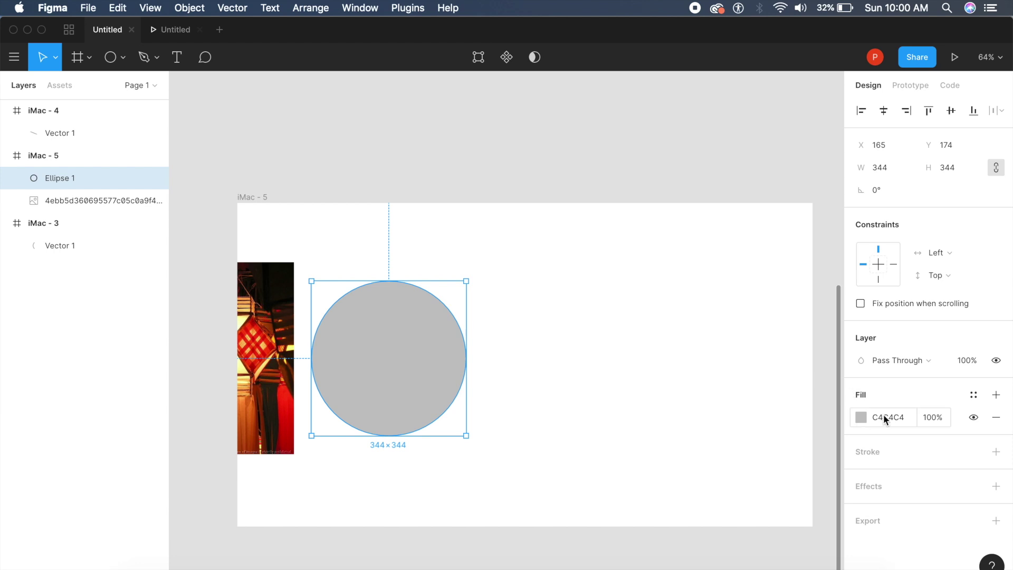
click(864, 417)
Step: Give the circle a red FF3939 fill with Exclusion blending
drag(812, 266, 807, 217)
click(807, 217)
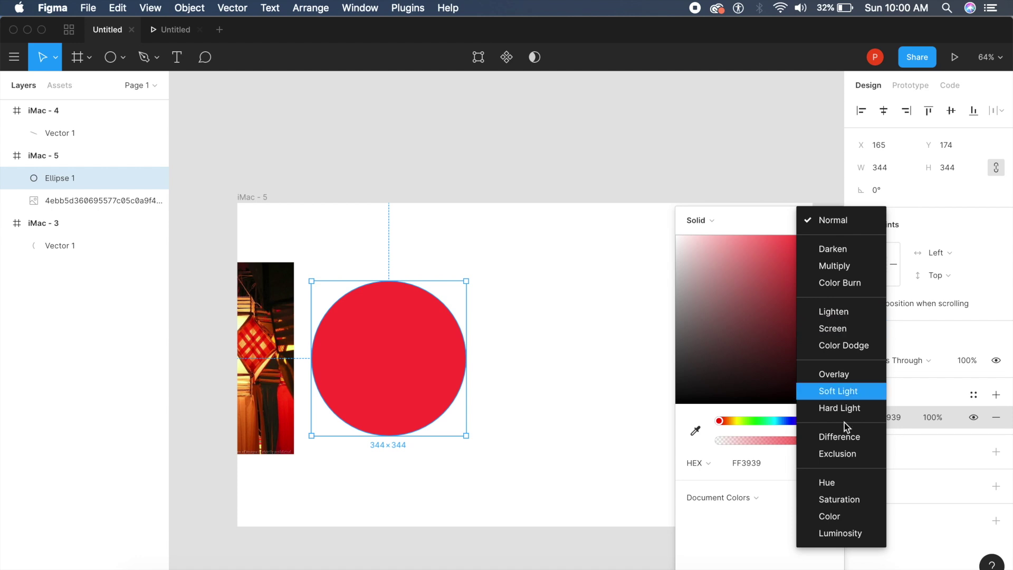
click(846, 451)
click(534, 397)
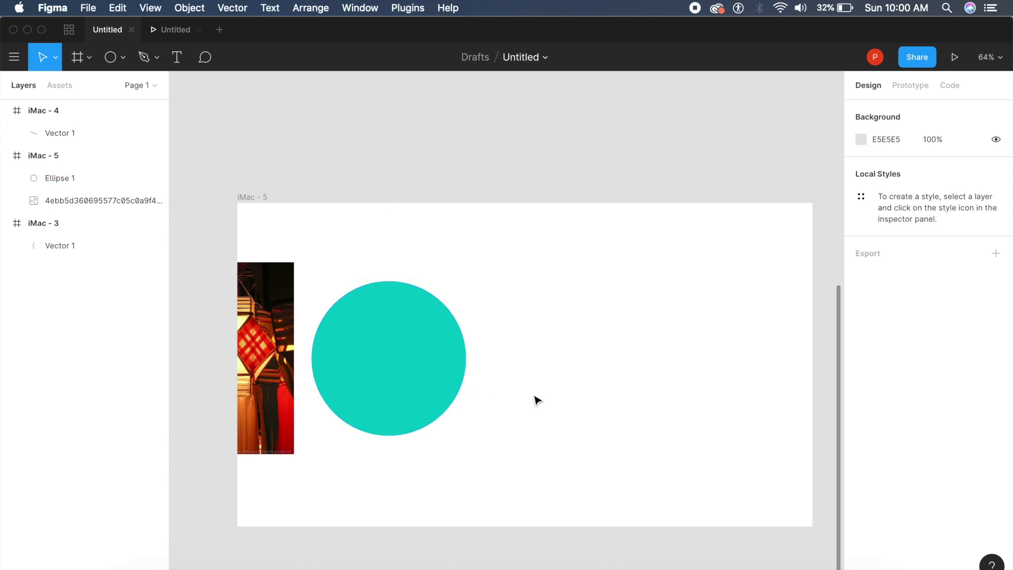
Step: Duplicate iMac - 5 as iMac - 6 and move its lanterns image over the circle
click(265, 200)
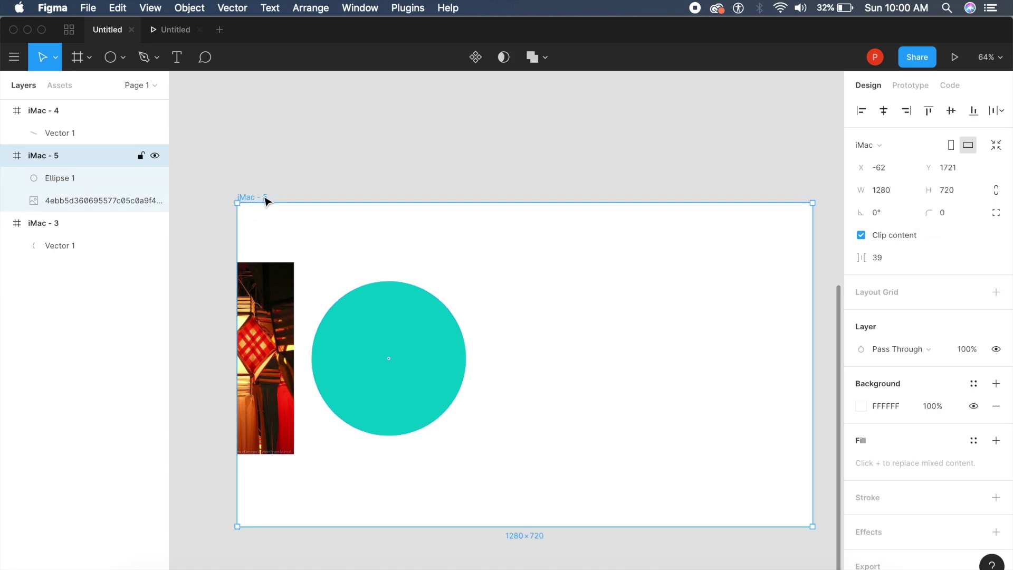
key(super+d)
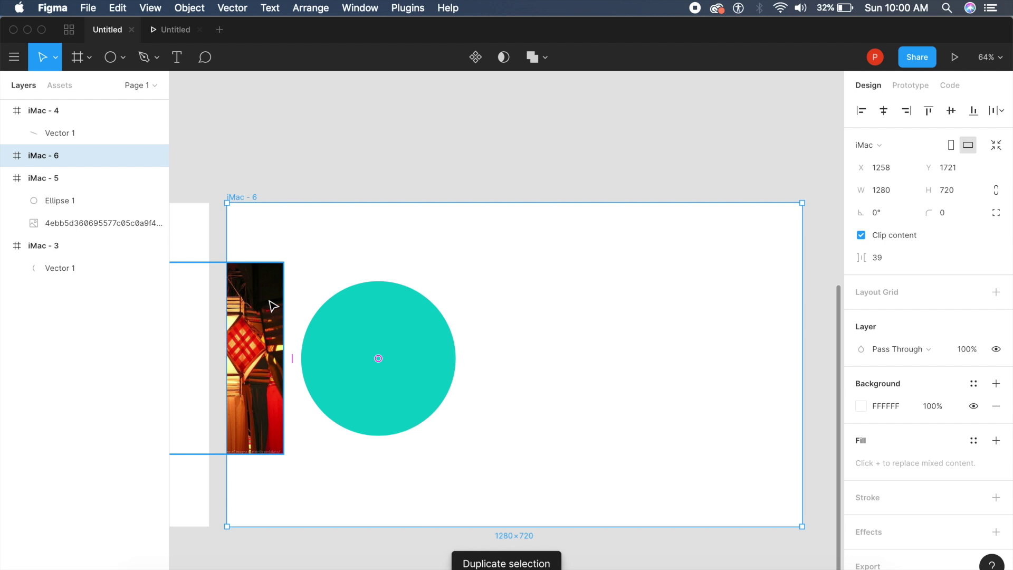
drag(274, 305, 411, 312)
key(super+z)
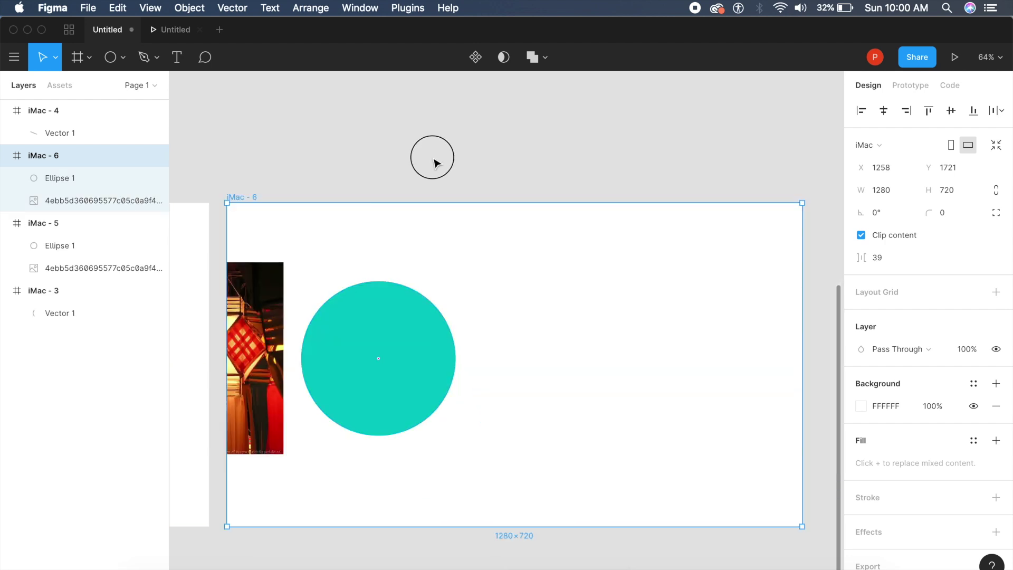
click(430, 156)
drag(253, 346, 466, 345)
click(601, 341)
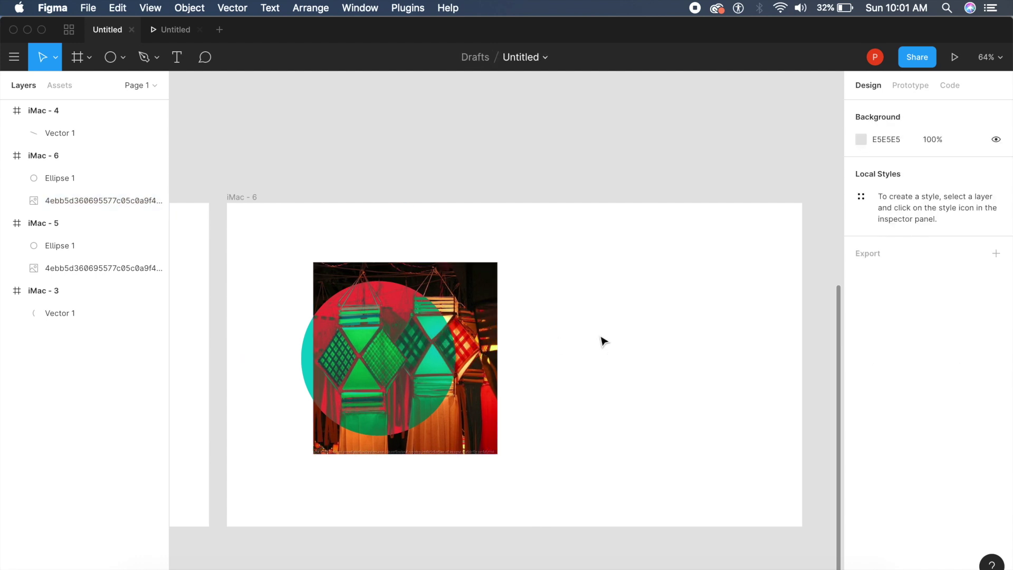
Step: Check the lanterns image in iMac - 5 by selecting and deselecting it
scroll(602, 341, left, 5)
scroll(604, 342, left, 8)
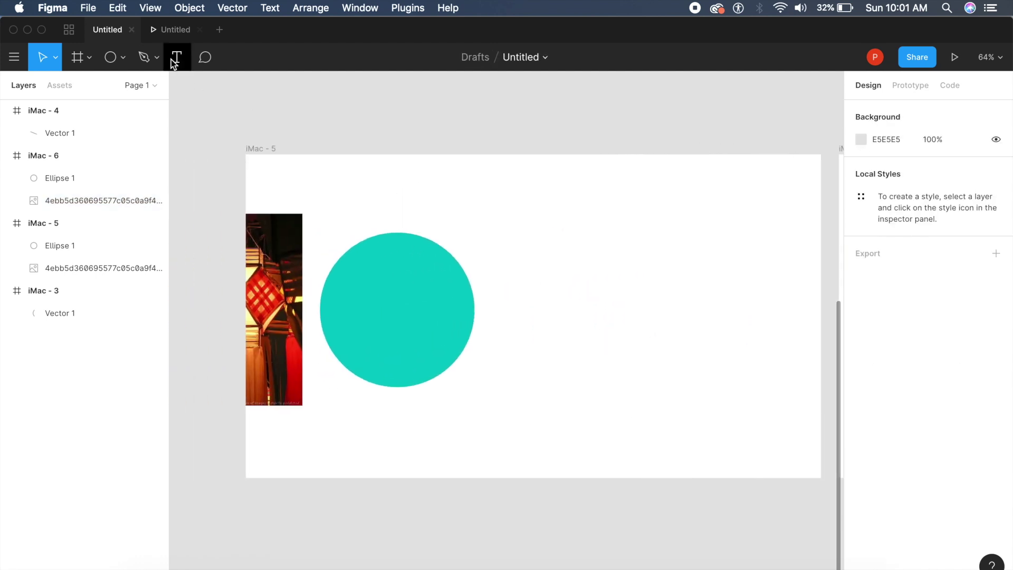
click(293, 240)
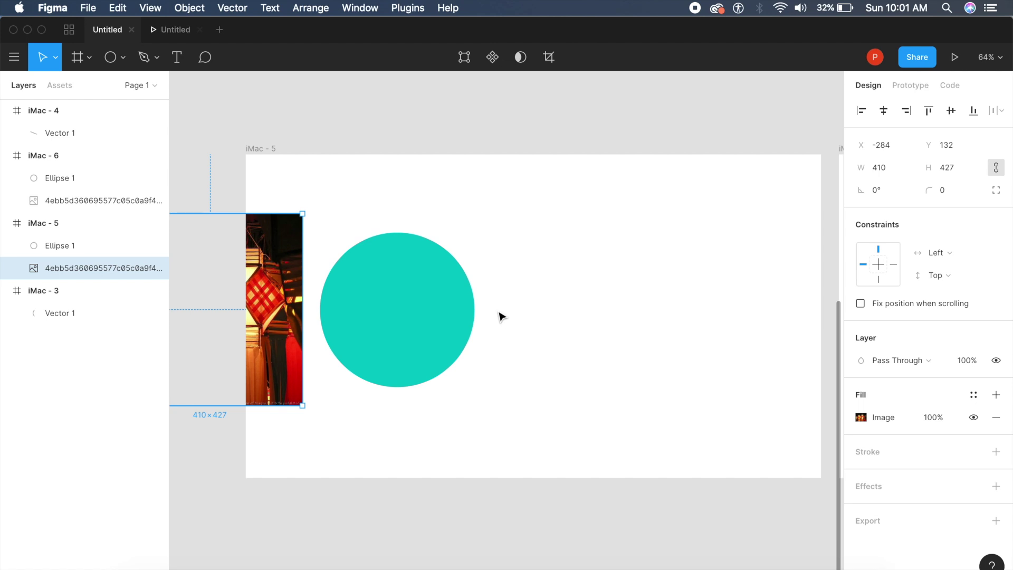
click(353, 208)
click(293, 265)
click(391, 199)
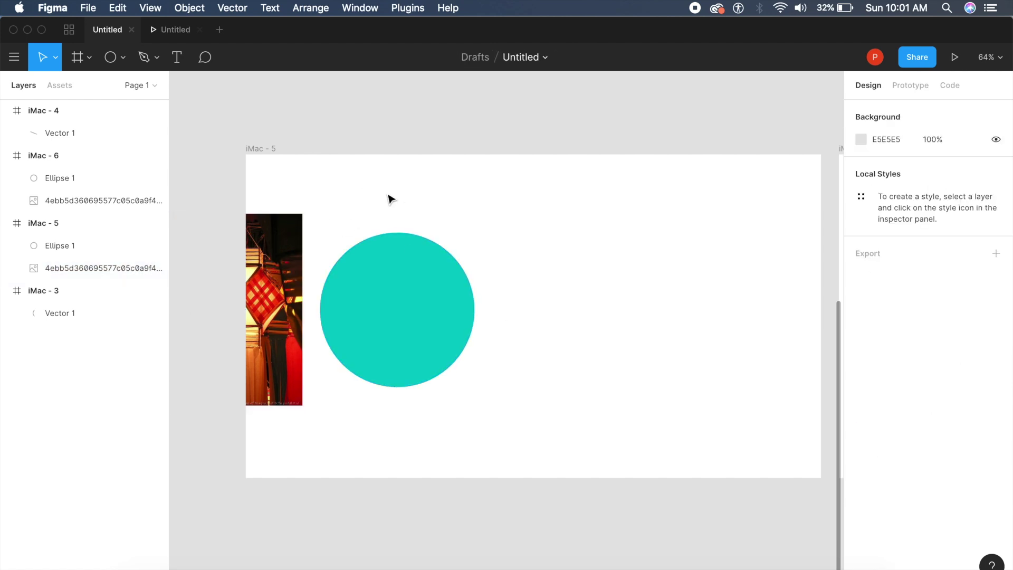
Step: Start Figma's prototype presentation from the Prototype settings
click(907, 85)
key(super+alt+Return)
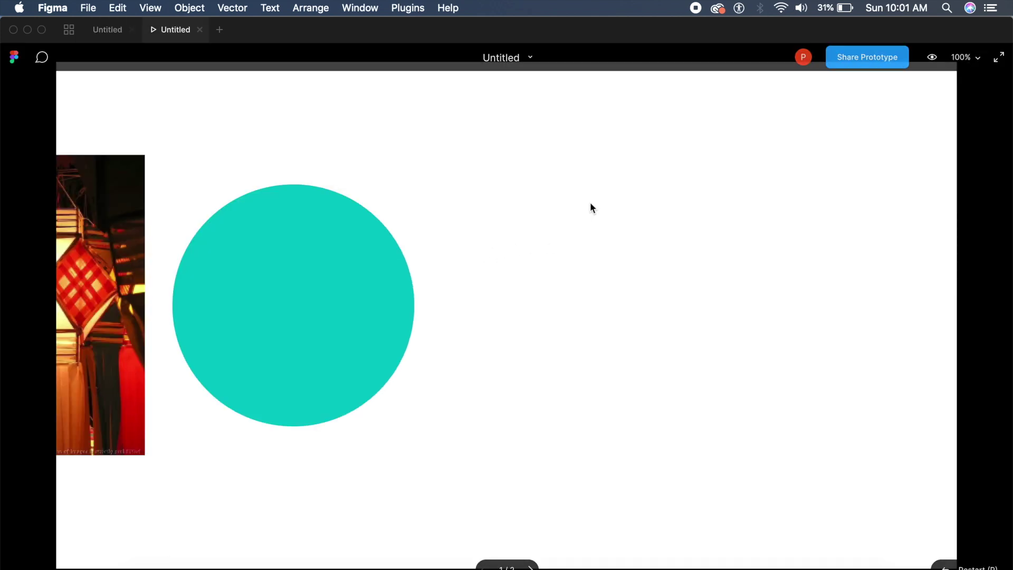